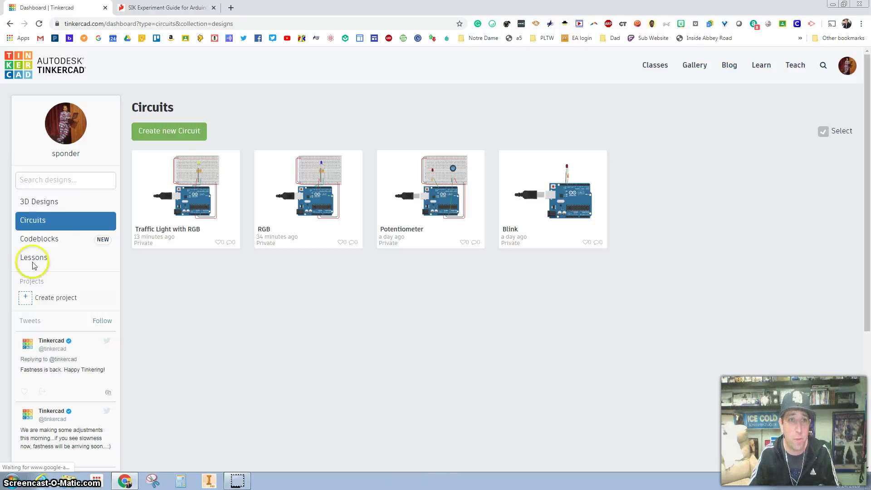
Start a new blank circuit and drag an RGB LED onto the canvas.
left_click(170, 133)
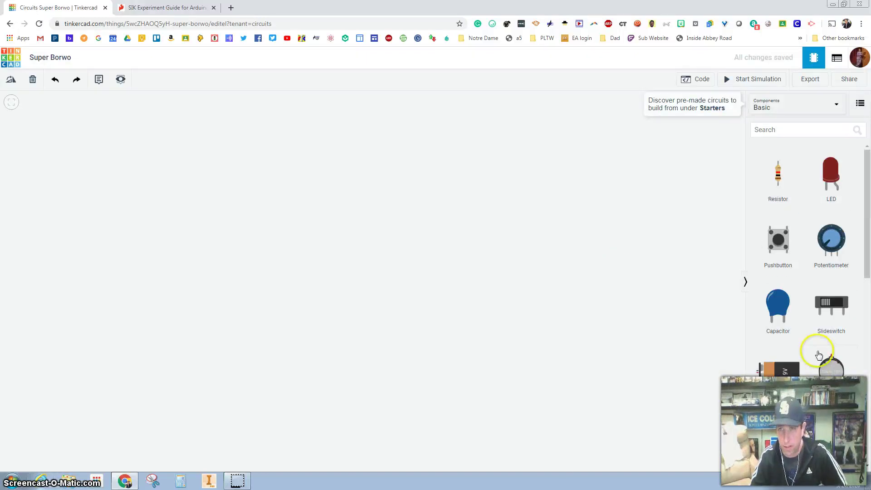
scroll(812, 356, "down", 7)
left_click_drag(782, 391, 376, 145)
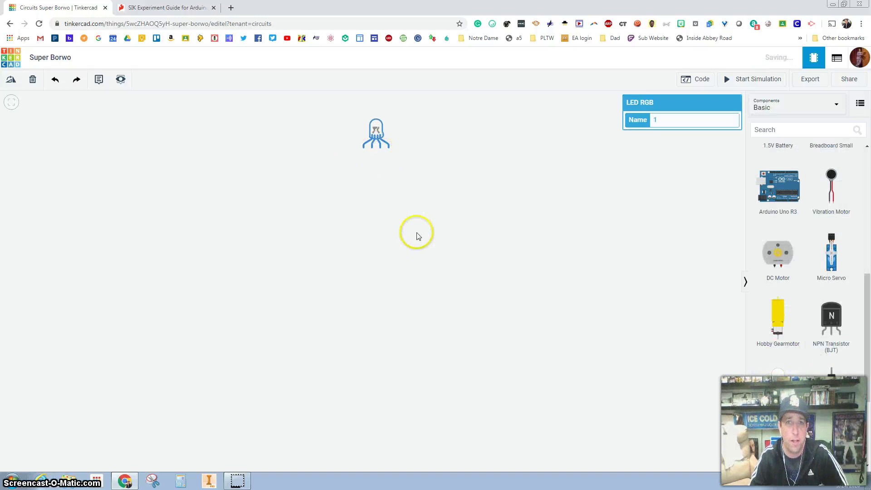
Identify the RGB LED's blue, green and cathode legs, then deselect it.
left_click(382, 148)
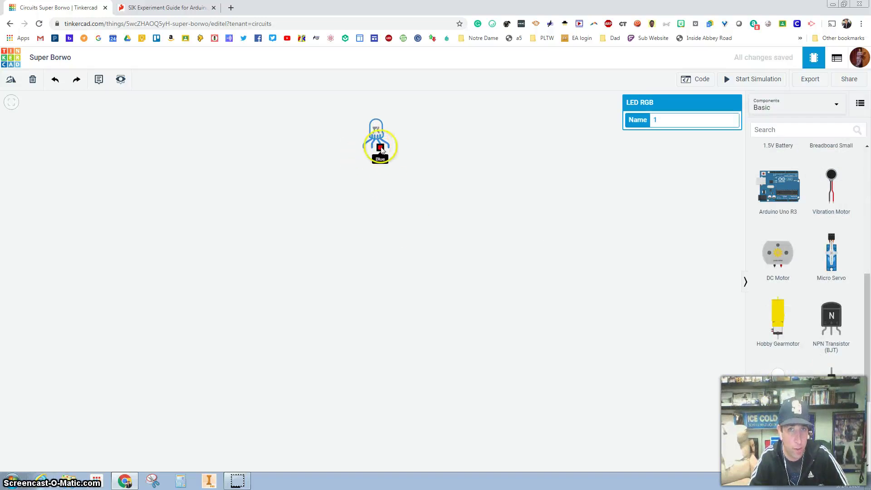
left_click(390, 147)
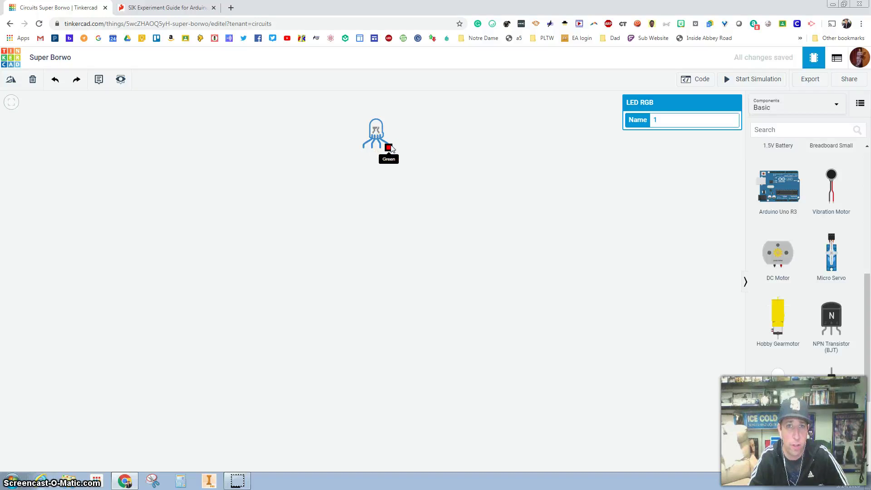
left_click(390, 148)
left_click(359, 148)
left_click(376, 147)
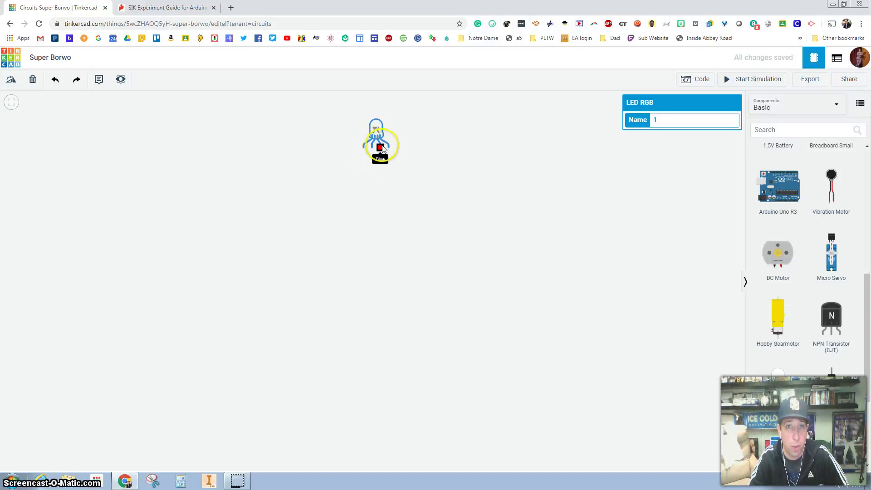
left_click(537, 150)
Add the Arduino breadboard starter and move the RGB LED left to column 15.
left_click(782, 109)
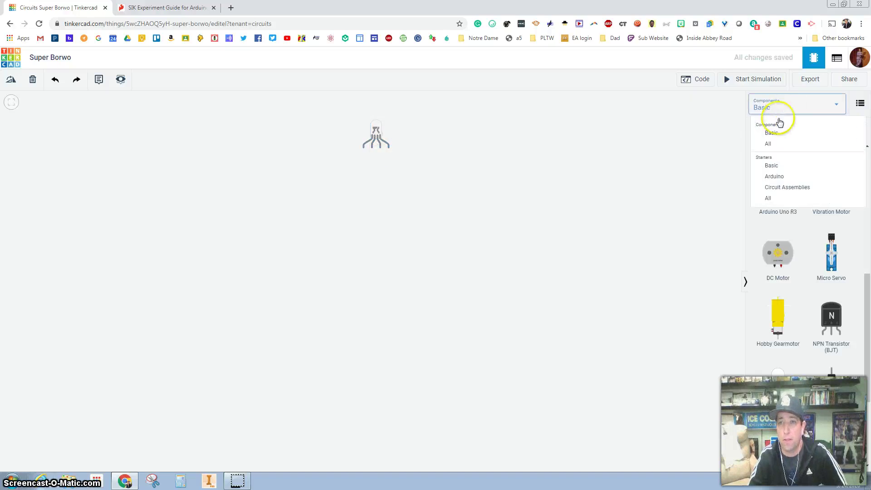
left_click(774, 176)
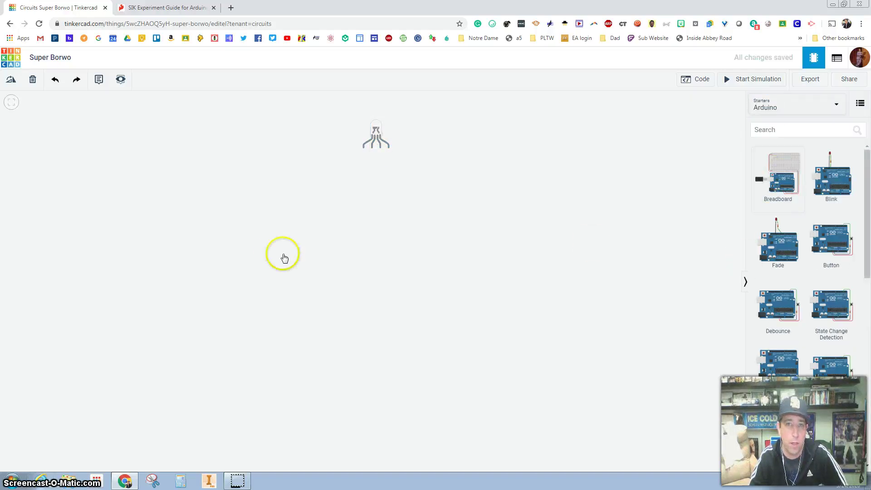
left_click(360, 282)
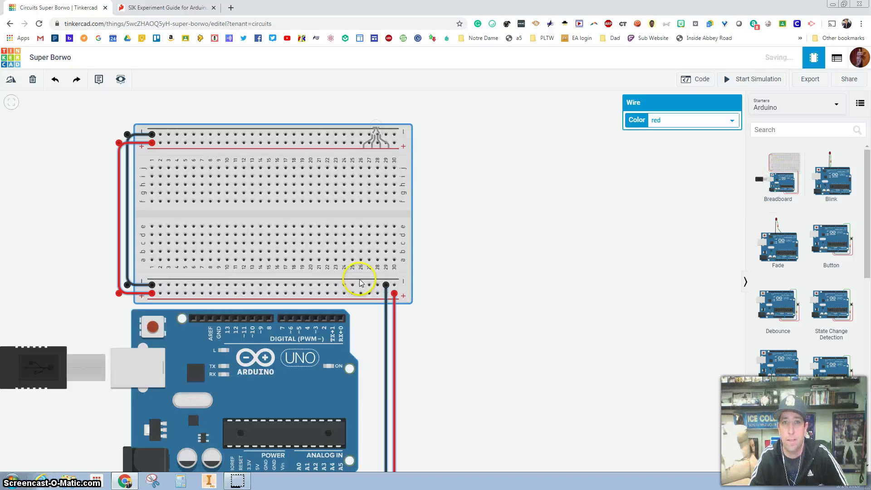
left_click_drag(376, 126, 285, 150)
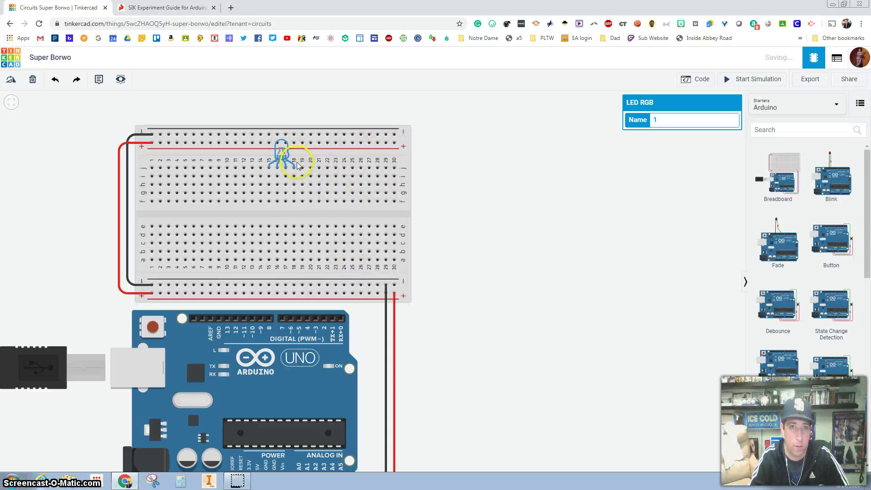
Add a resistor from the Basic components and set its resistance to 220 Ω.
left_click(551, 174)
left_click(793, 112)
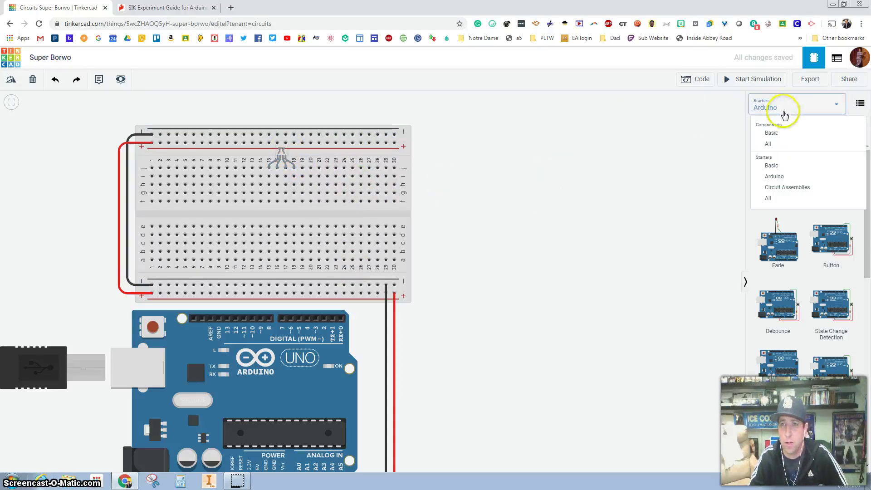
left_click(766, 132)
left_click_drag(774, 195, 550, 195)
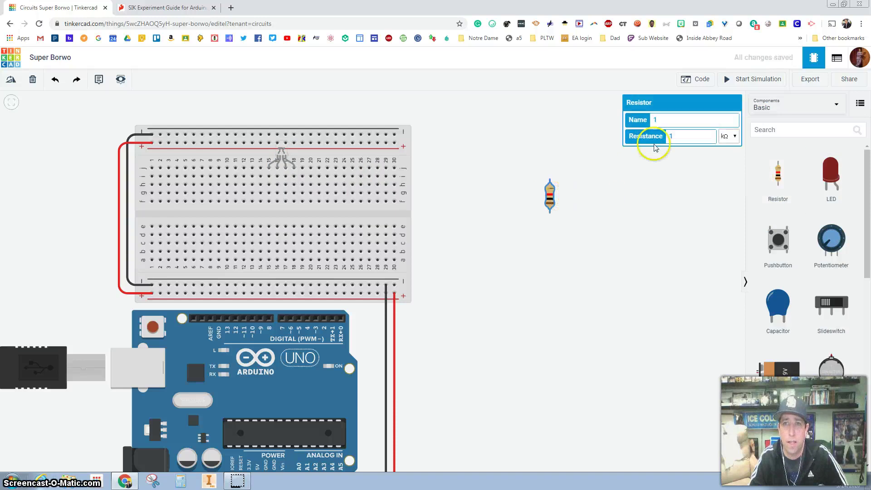
left_click(687, 137)
key("BackSpace")
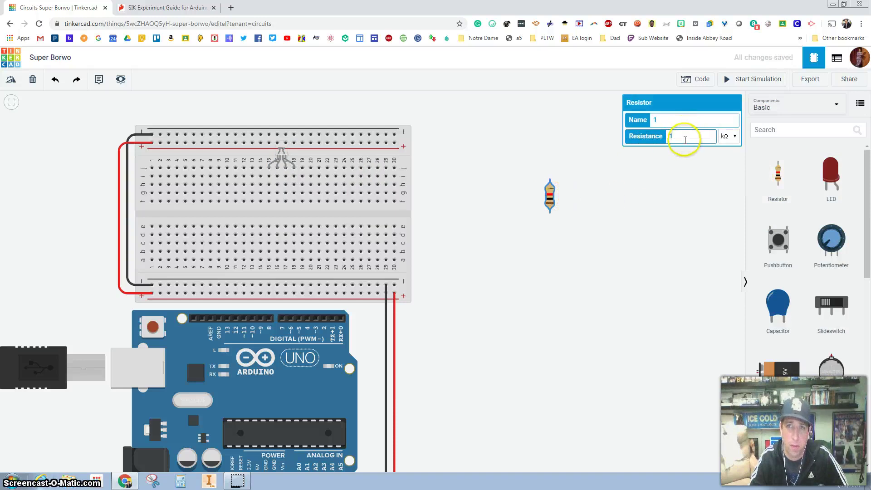
left_click(659, 139)
type("220")
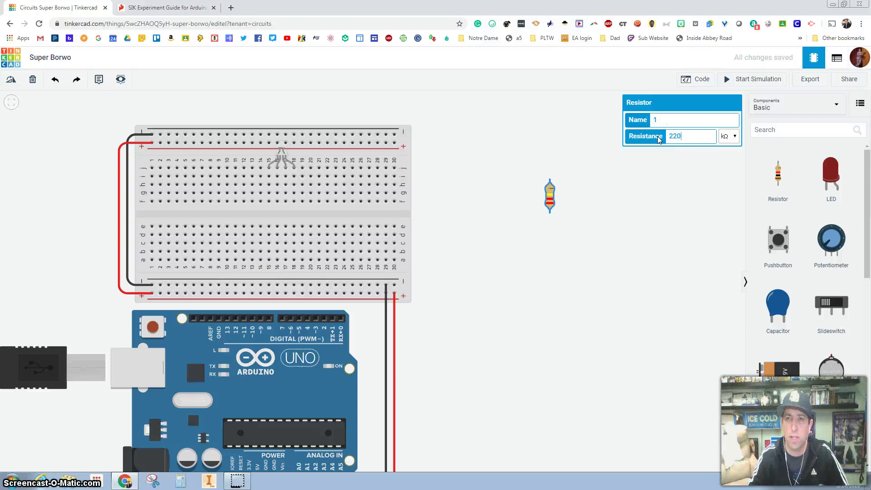
left_click(729, 136)
left_click(725, 180)
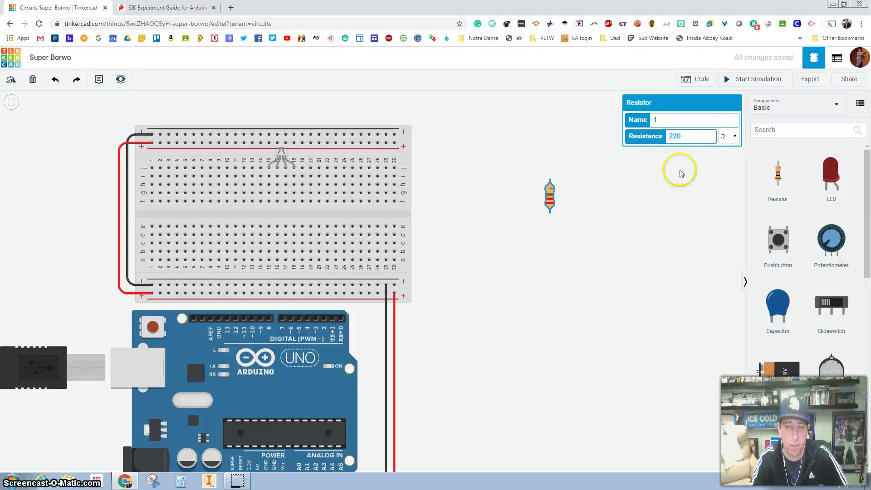
Place the resistor across the breadboard's centre gap in column 15.
left_click_drag(551, 205, 271, 227)
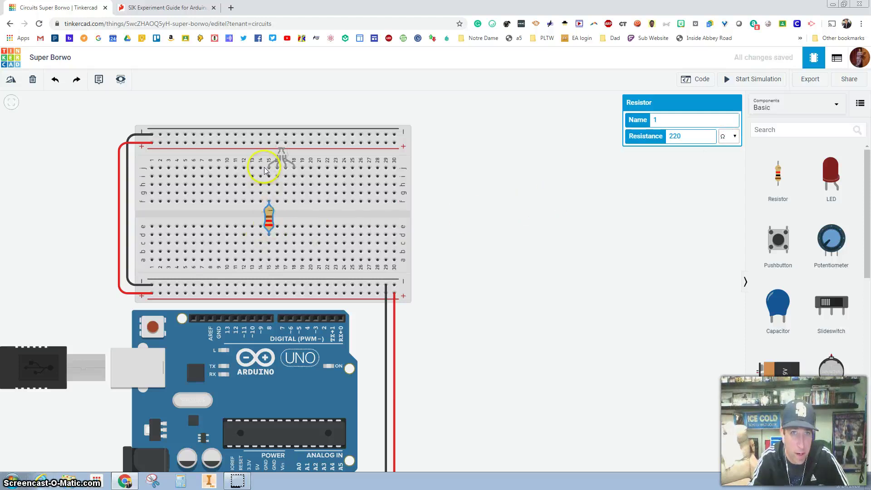
left_click_drag(269, 195, 268, 204)
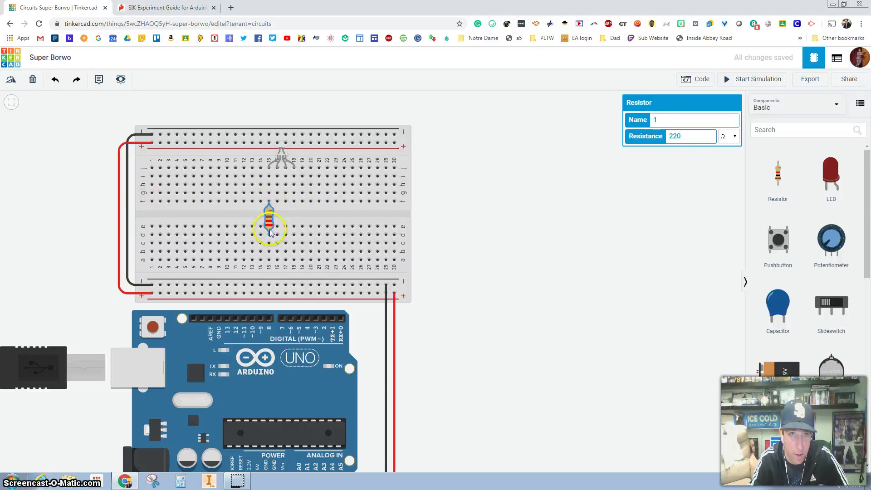
left_click_drag(269, 239, 270, 221)
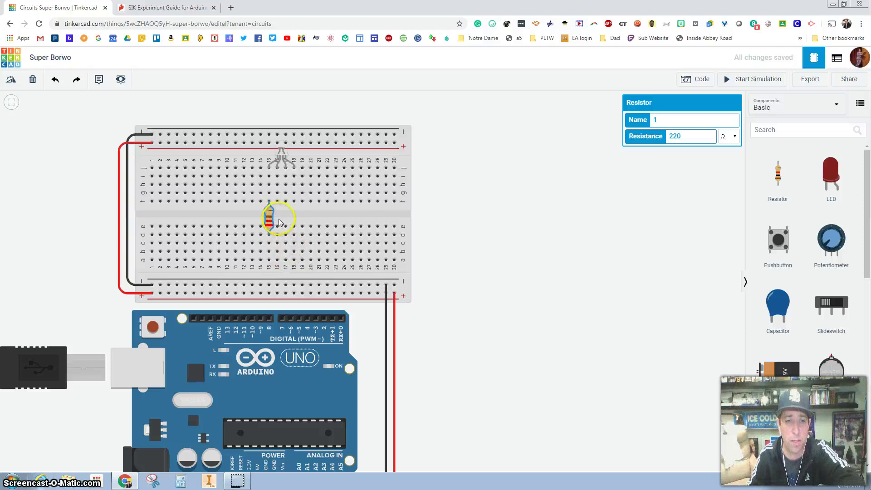
Duplicate the resistor twice beside the first and move the RGB LED down above them.
key("ctrl+c")
key("ctrl+v")
left_click_drag(400, 227, 286, 221)
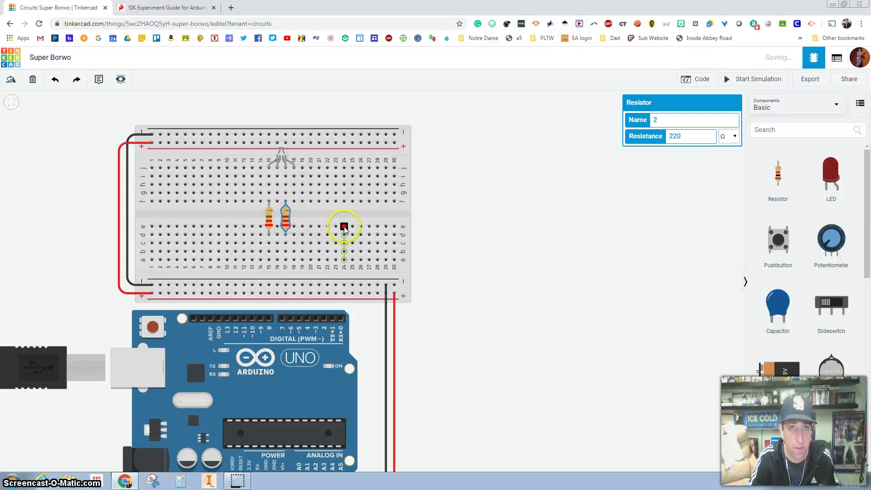
key("ctrl+v")
mouse_move(313, 210)
left_mouse_down()
mouse_move(292, 214)
mouse_move(309, 215)
left_mouse_up()
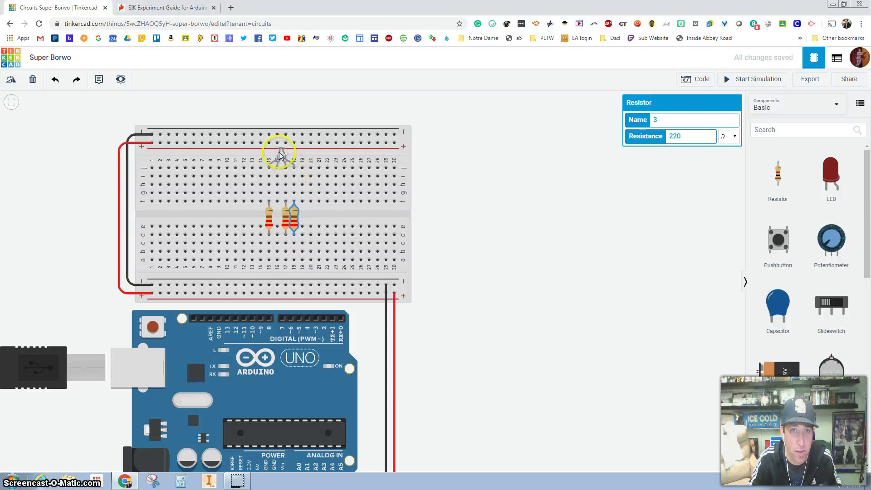
left_click_drag(278, 150, 281, 181)
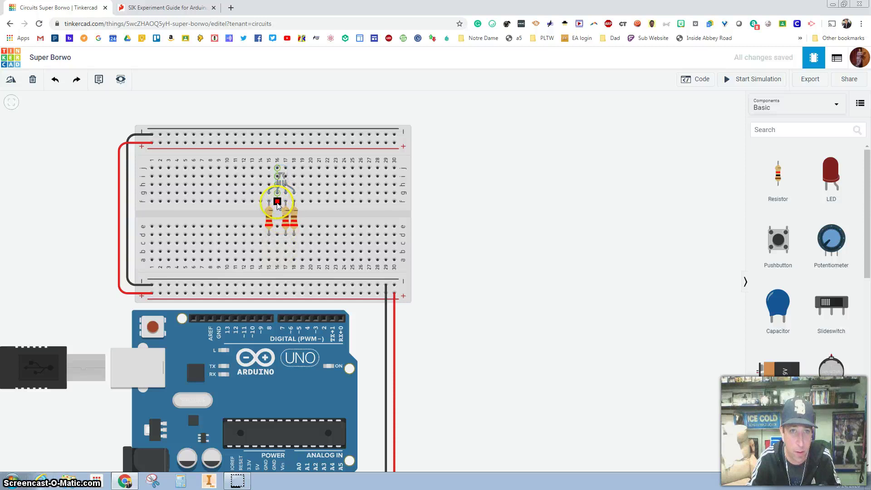
Run a black wire from the LED's column-16 leg to the lower negative rail.
left_click(277, 203)
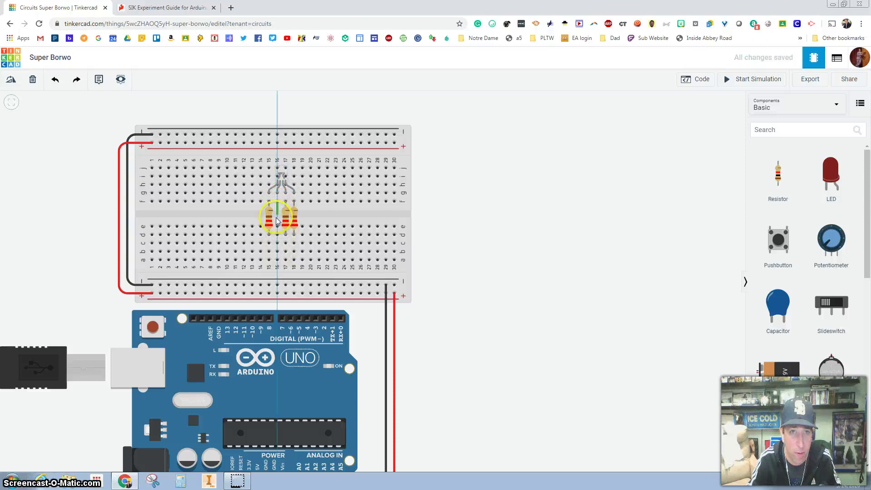
left_click(278, 285)
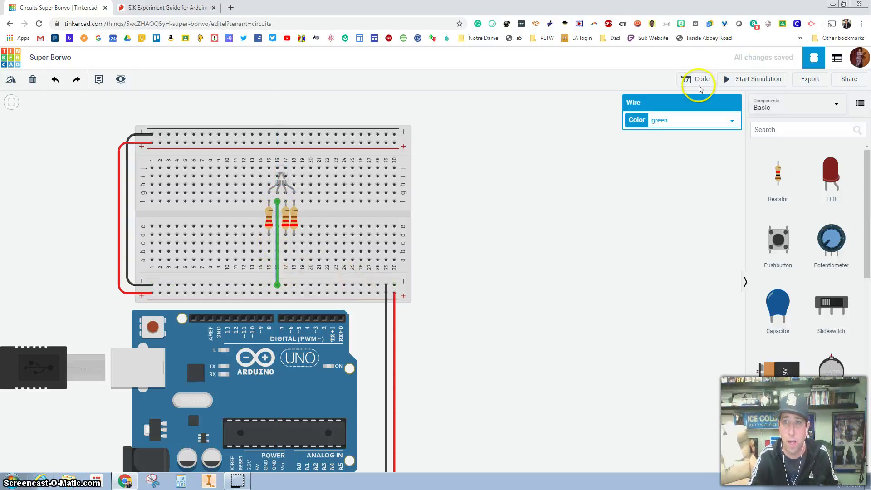
left_click(676, 120)
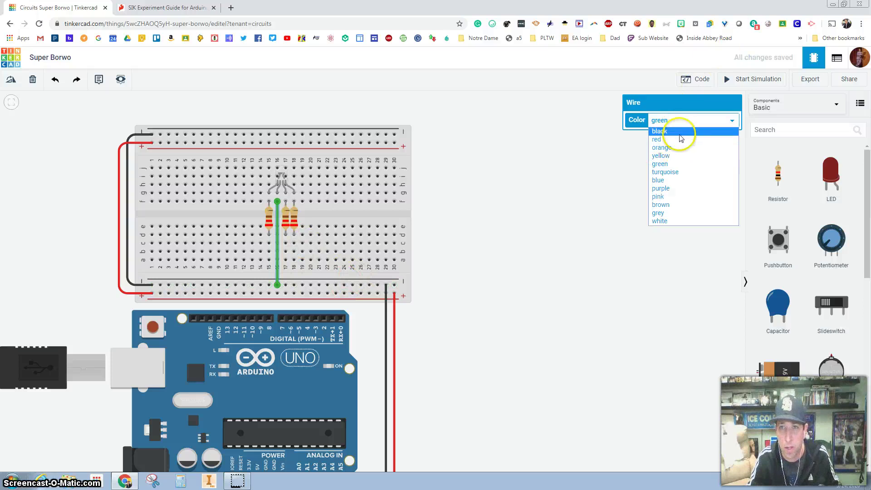
left_click(682, 136)
left_click(563, 212)
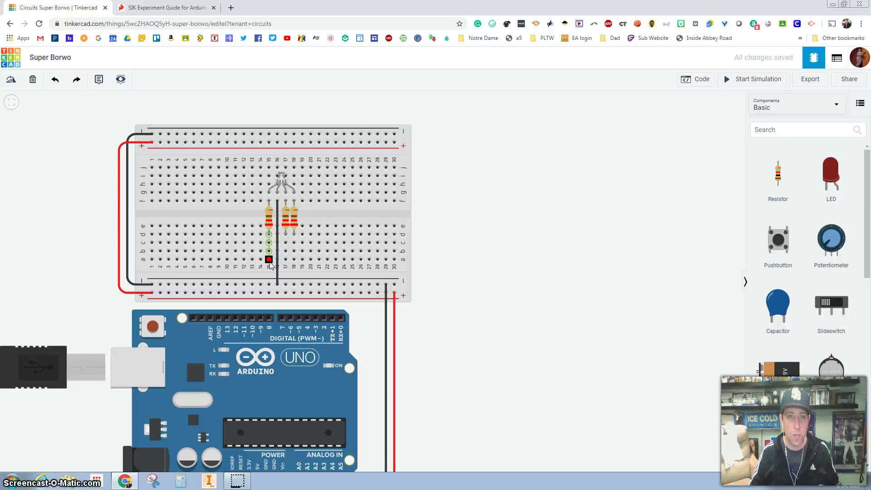
Wire the first resistor column to Arduino pin 9 with a red wire.
mouse_move(270, 265)
left_mouse_down()
mouse_move(267, 189)
mouse_move(270, 260)
left_mouse_up()
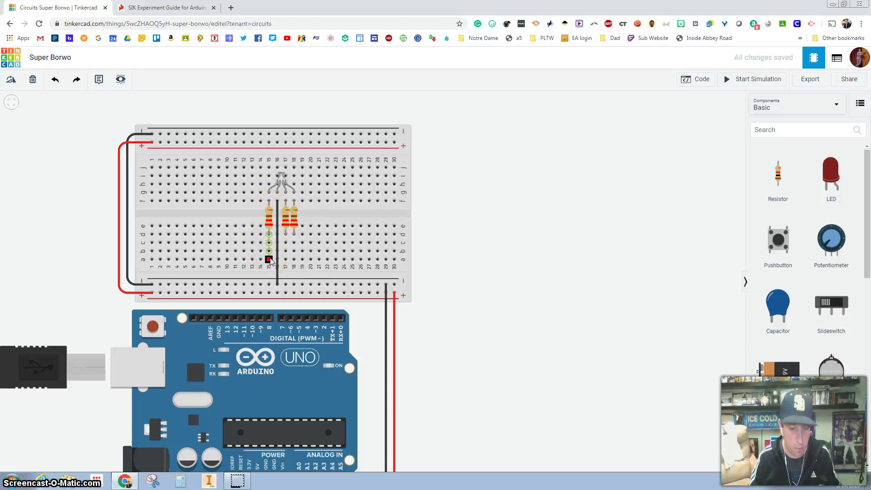
left_click_drag(268, 270, 263, 320)
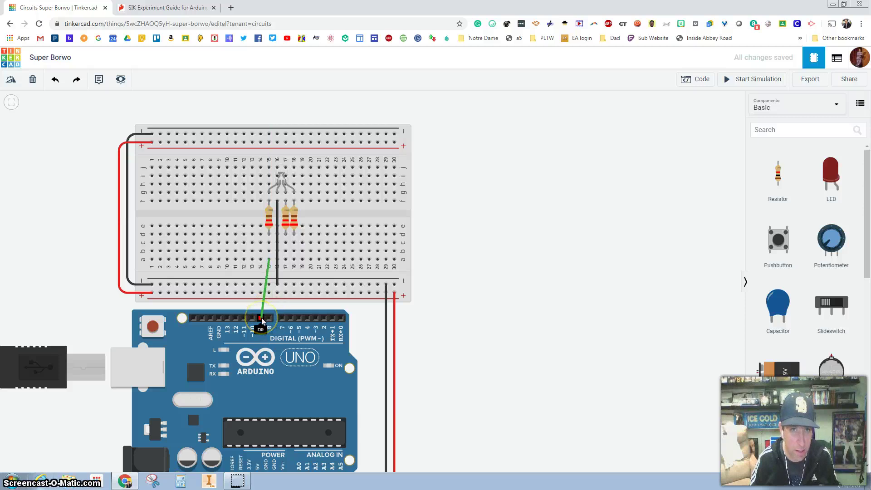
left_click(262, 319)
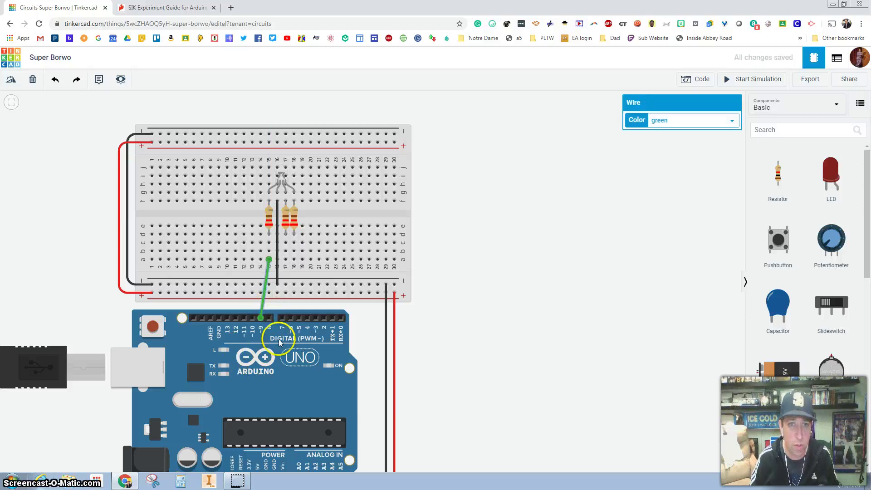
left_click(684, 119)
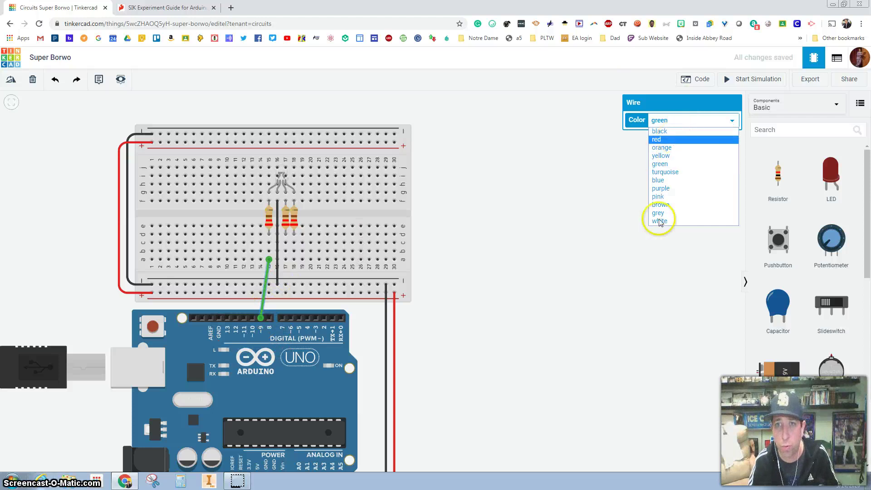
key("Return")
left_click(561, 246)
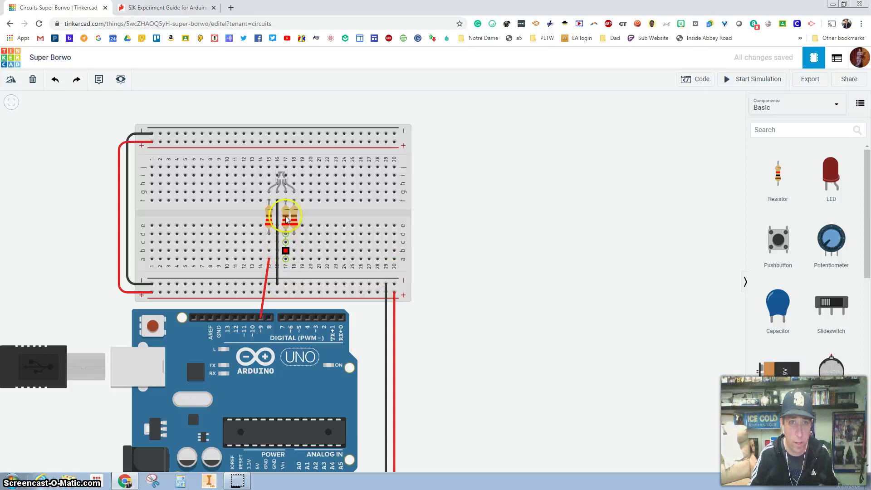
Wire column 17 to Arduino pin 10 with a blue wire.
left_click(285, 260)
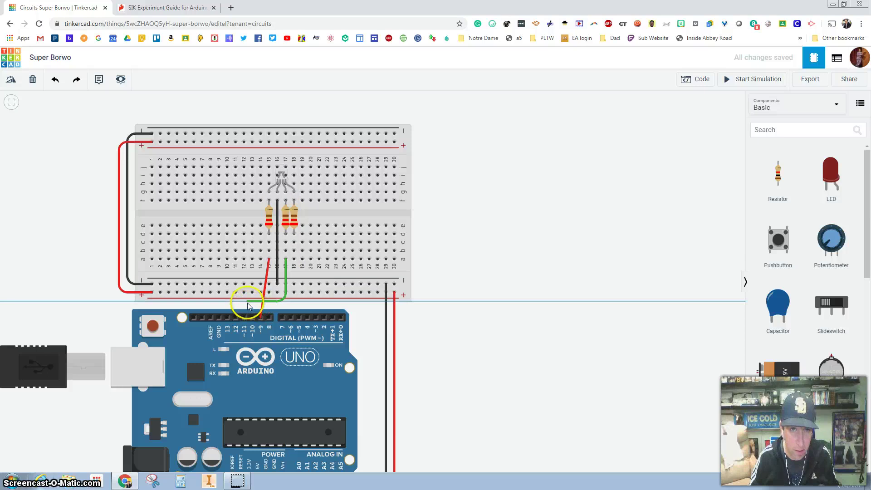
left_click(252, 318)
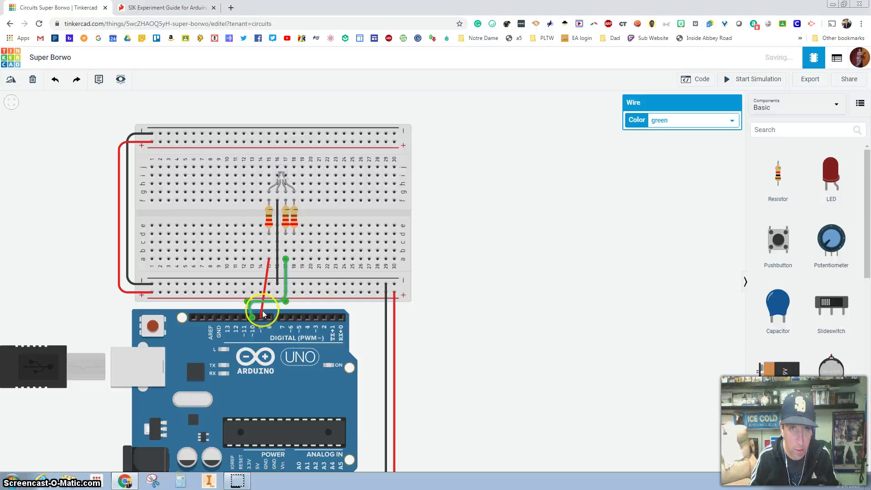
left_click(667, 121)
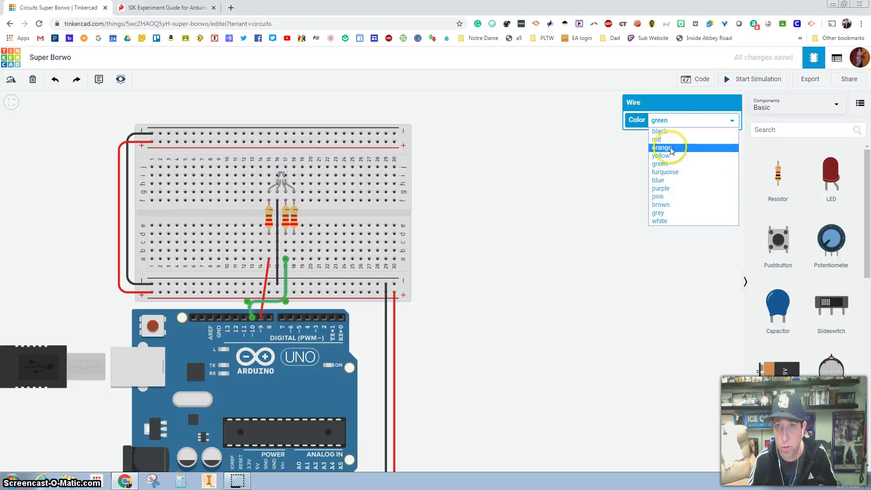
left_click(662, 181)
left_click(560, 223)
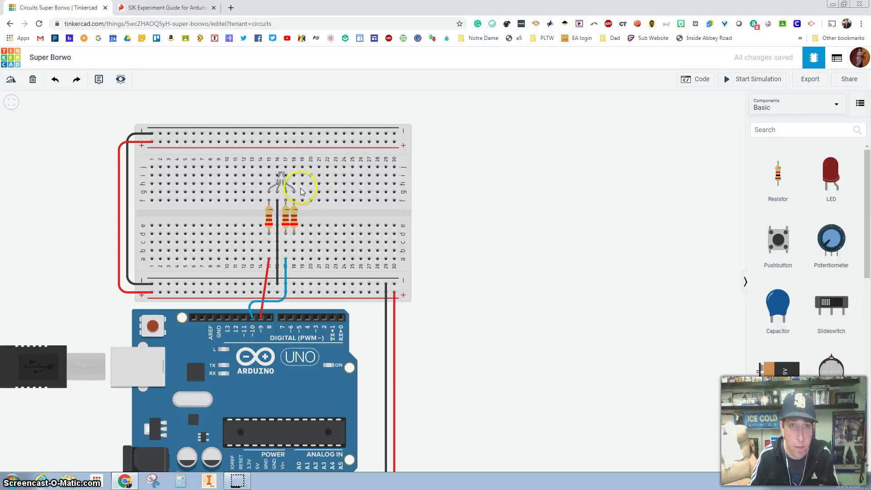
Wire the last resistor column to Arduino pin 11.
left_click(294, 260)
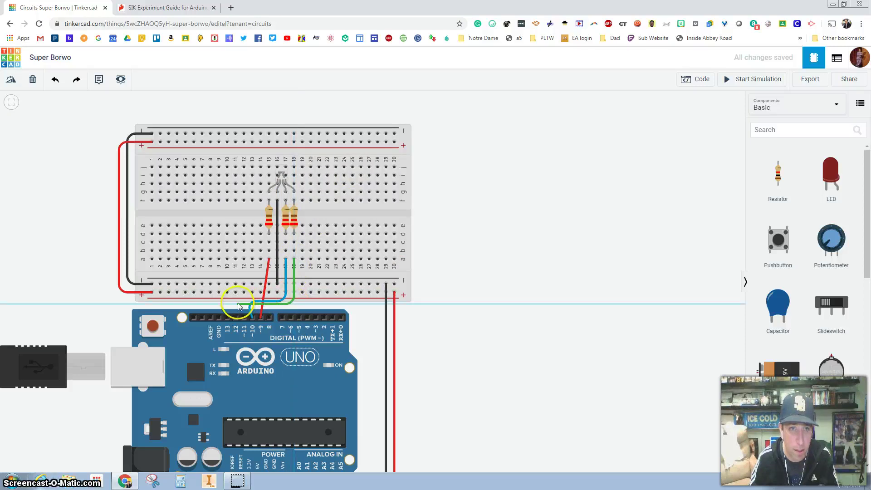
left_click(244, 318)
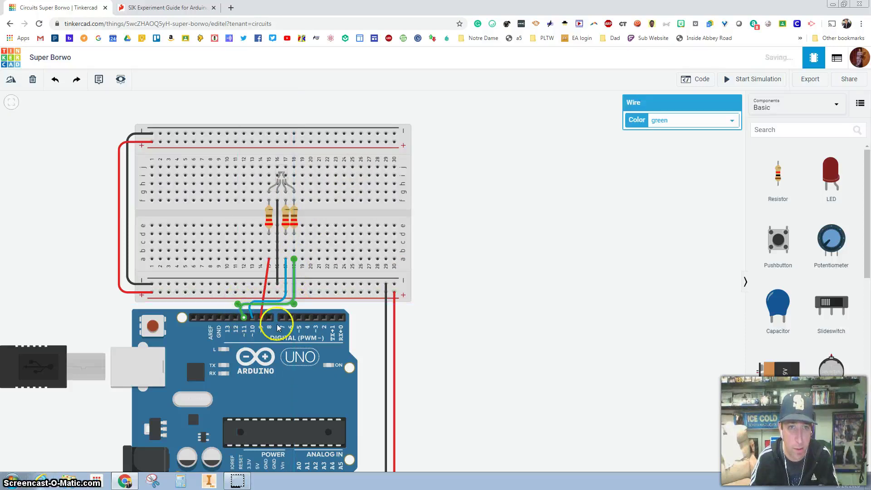
left_click(459, 258)
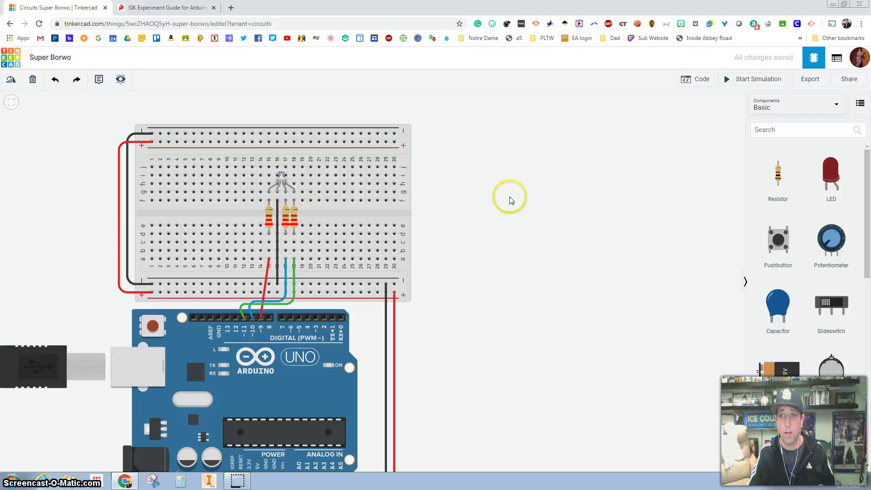
Review SparkFun's Experiment 3 RGB LED guide and copy its example sketch code.
left_click(169, 10)
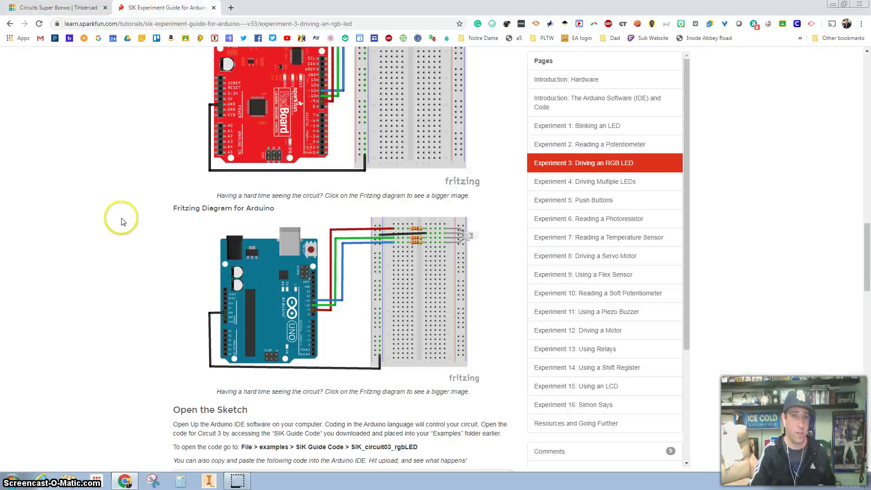
scroll(134, 200, "up", 15)
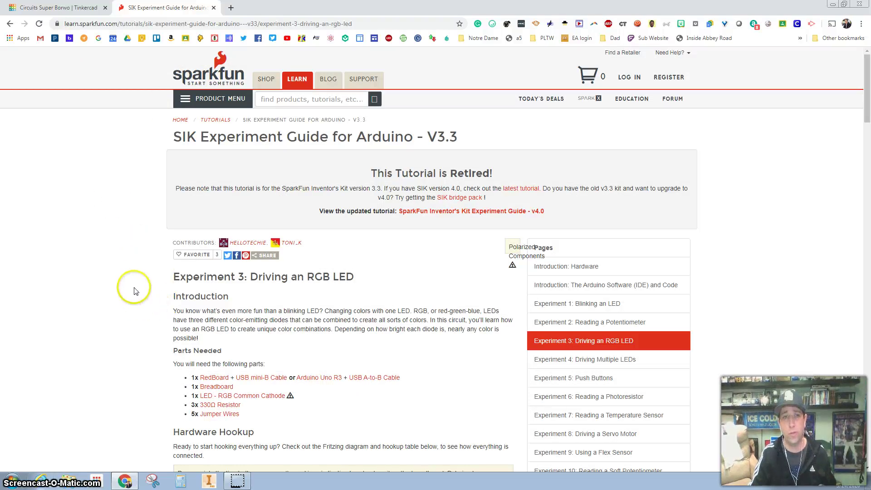
scroll(118, 281, "down", 10)
scroll(277, 271, "down", 7)
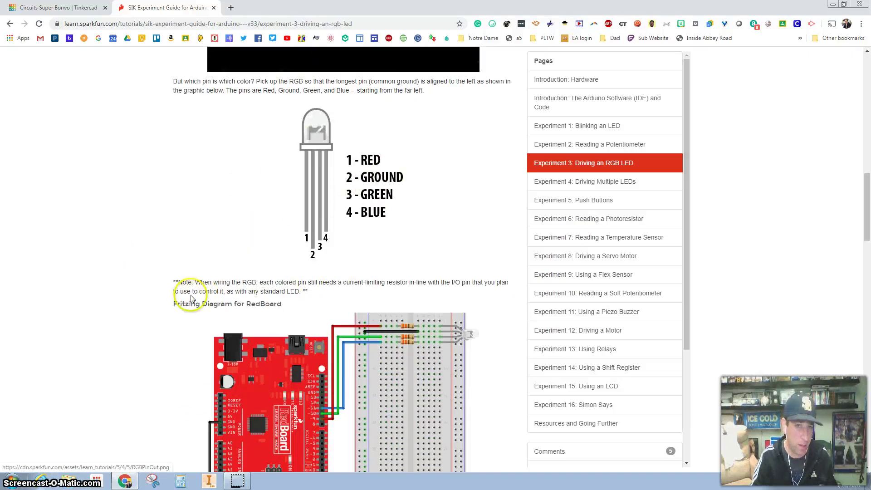
scroll(264, 287, "down", 5)
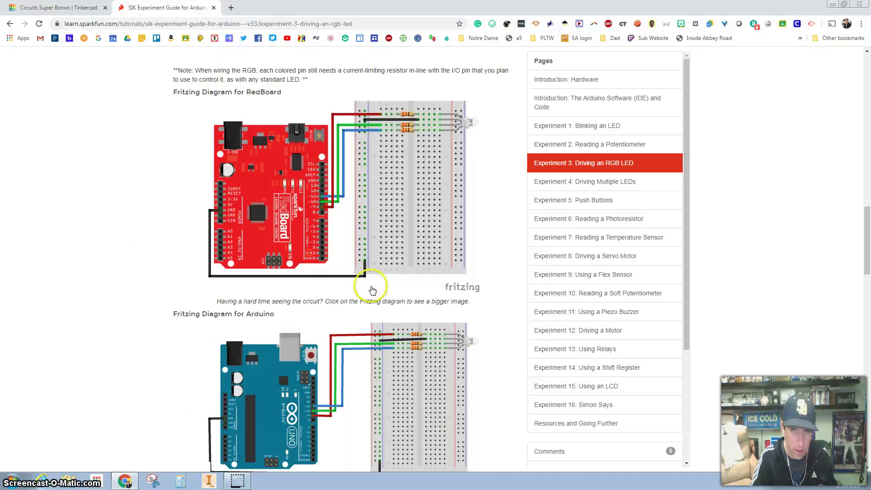
scroll(363, 268, "down", 3)
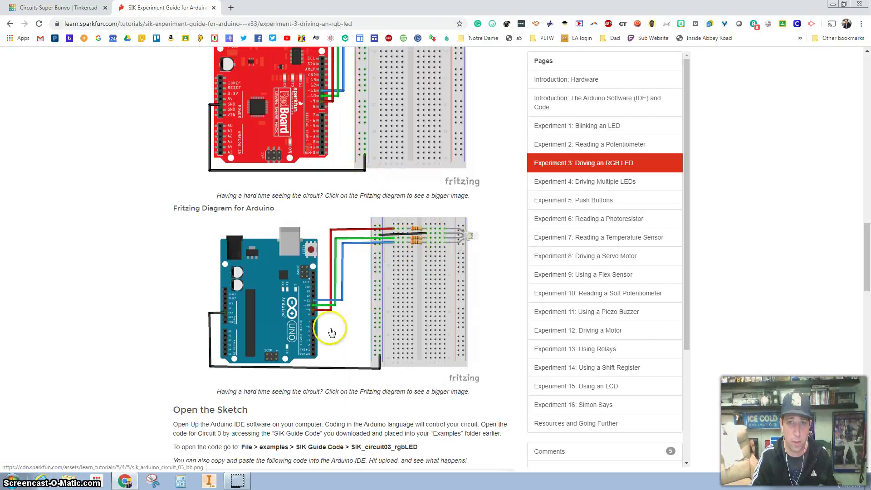
scroll(367, 320, "down", 5)
scroll(367, 309, "down", 5)
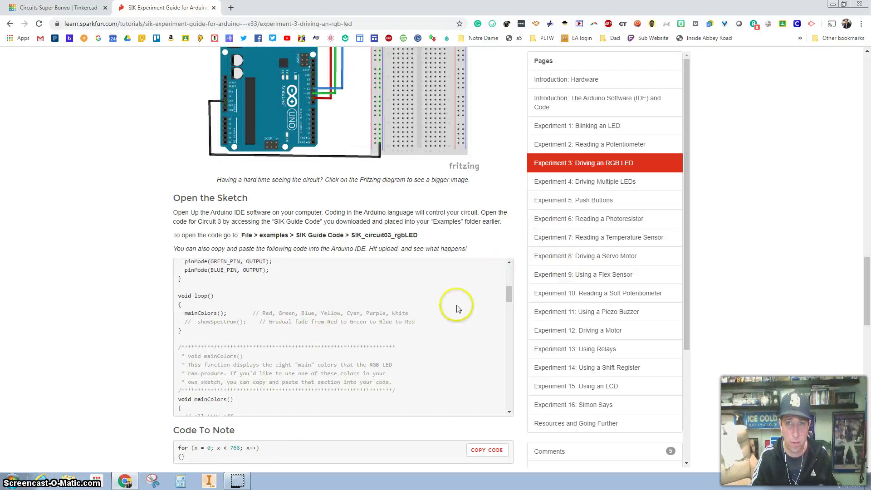
scroll(477, 291, "up", 5)
left_click(480, 267)
Switch the Tinkercad Arduino code editor to Text mode.
left_click(90, 7)
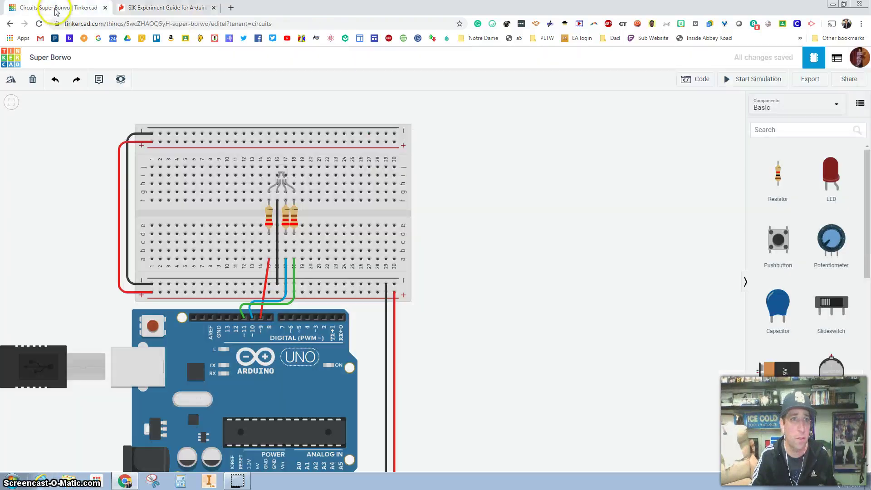
left_click(693, 80)
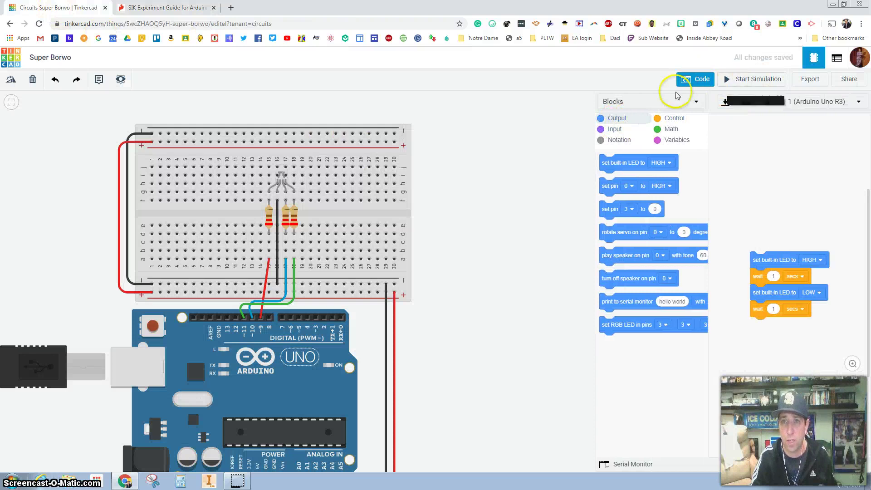
left_click(645, 102)
left_click(631, 143)
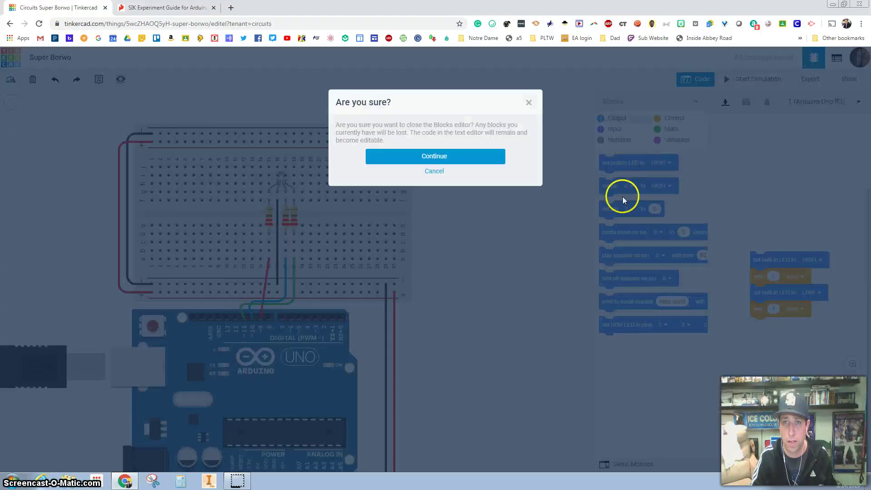
left_click(440, 159)
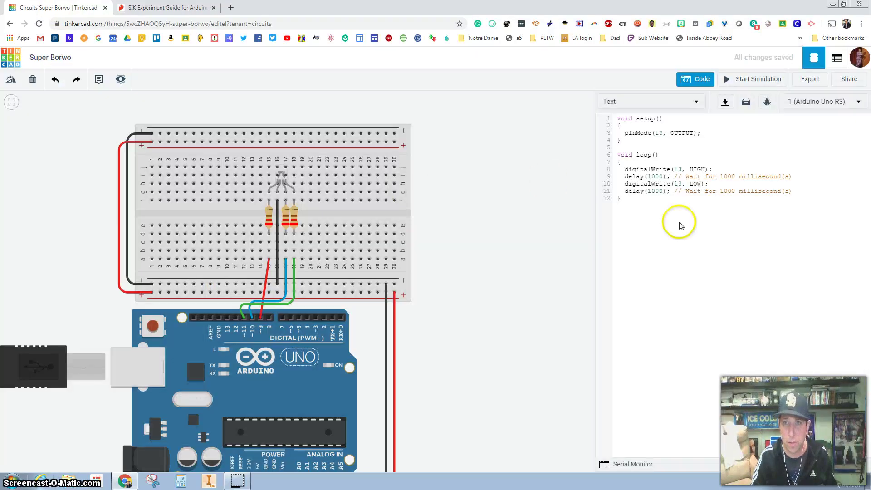
Replace the default blink code with the pasted SparkFun RGB sketch.
left_click_drag(642, 200, 620, 103)
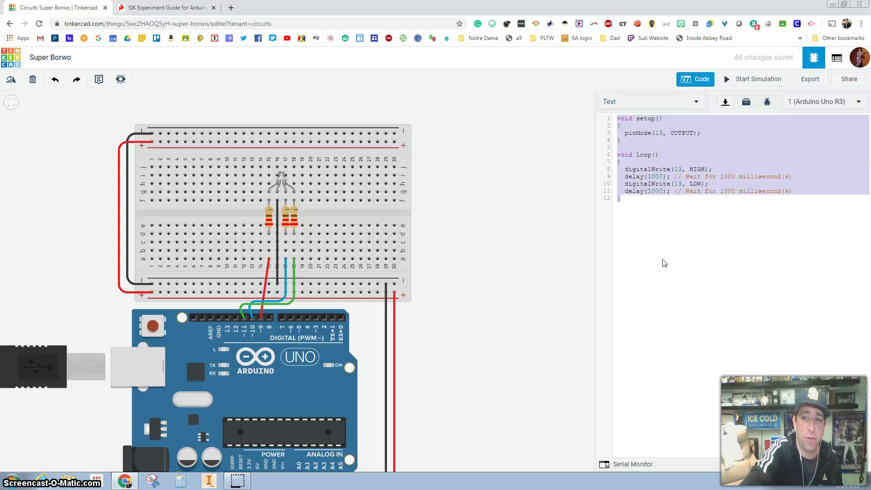
key("BackSpace")
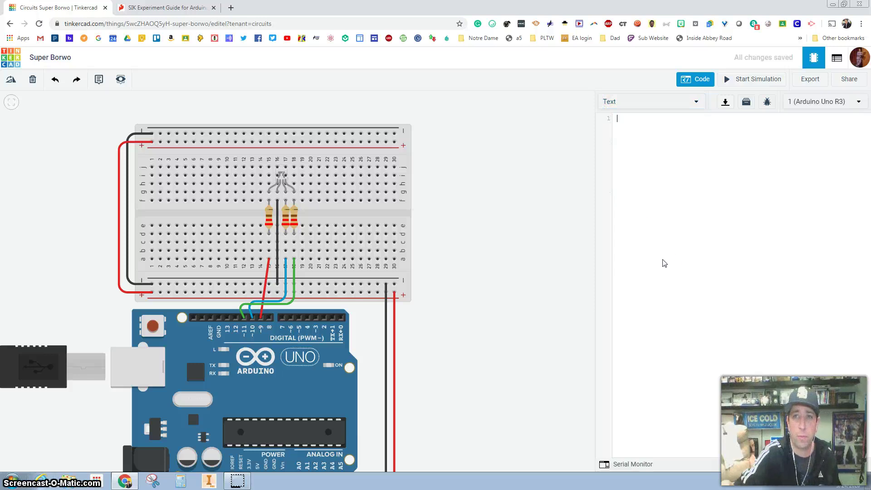
right_click(652, 121)
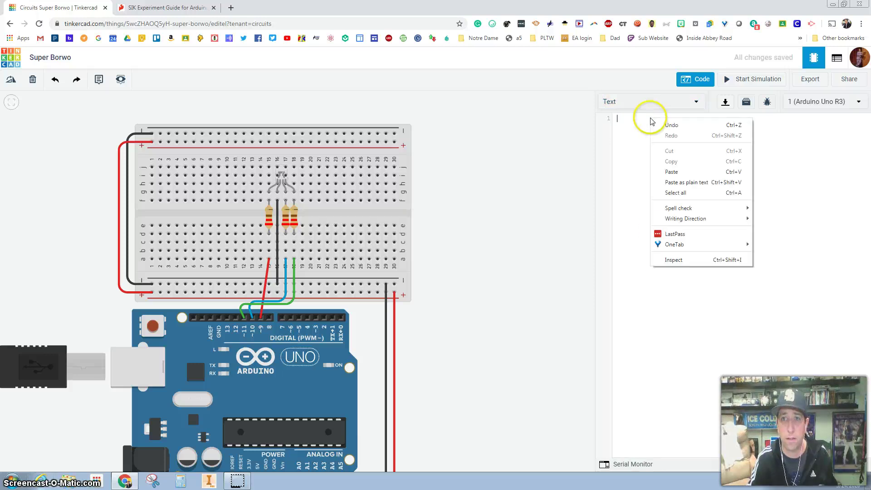
left_click(671, 172)
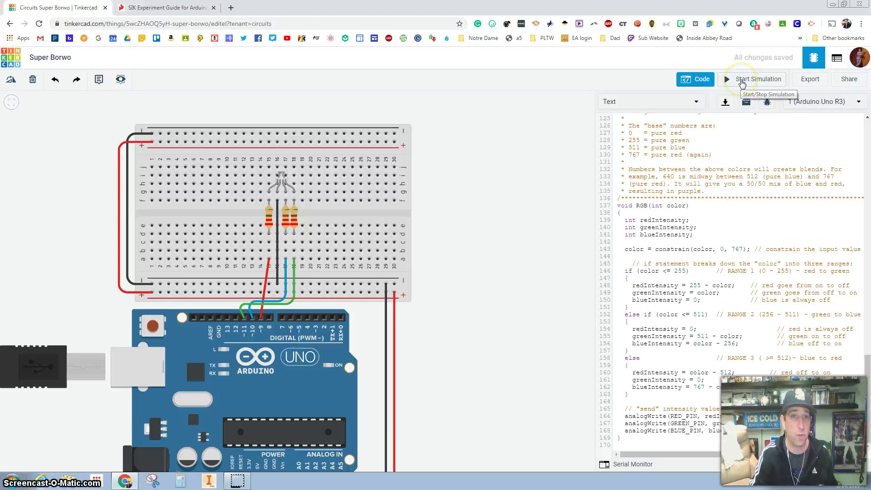
left_click(740, 81)
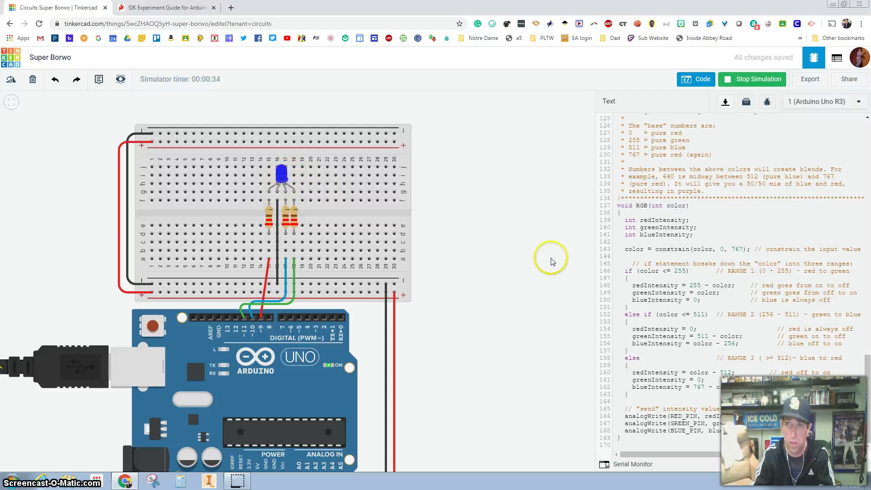
left_click(751, 79)
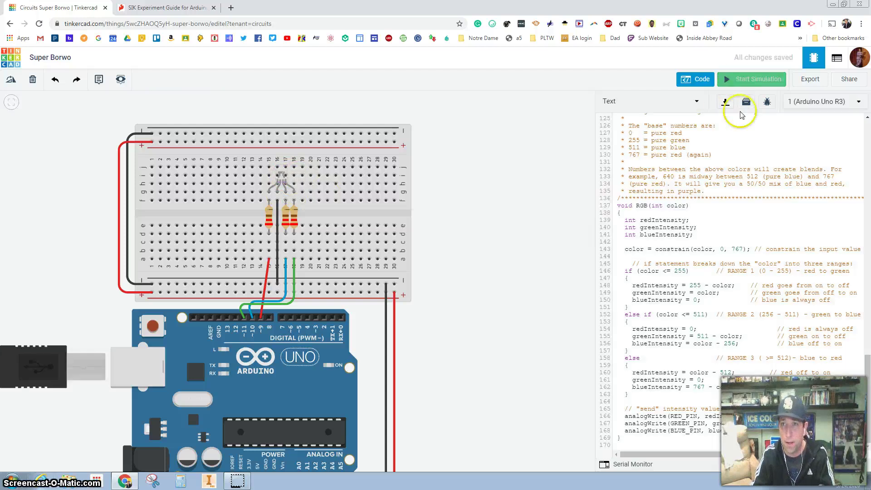
left_click(838, 58)
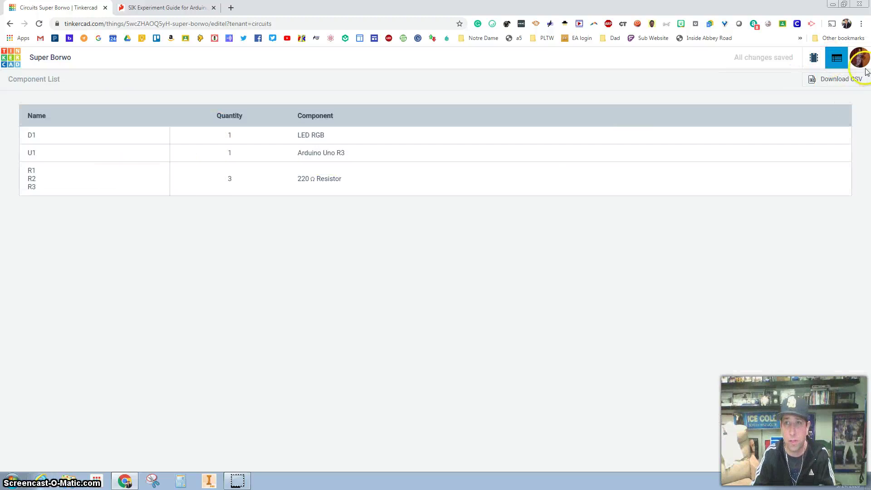
left_click(815, 58)
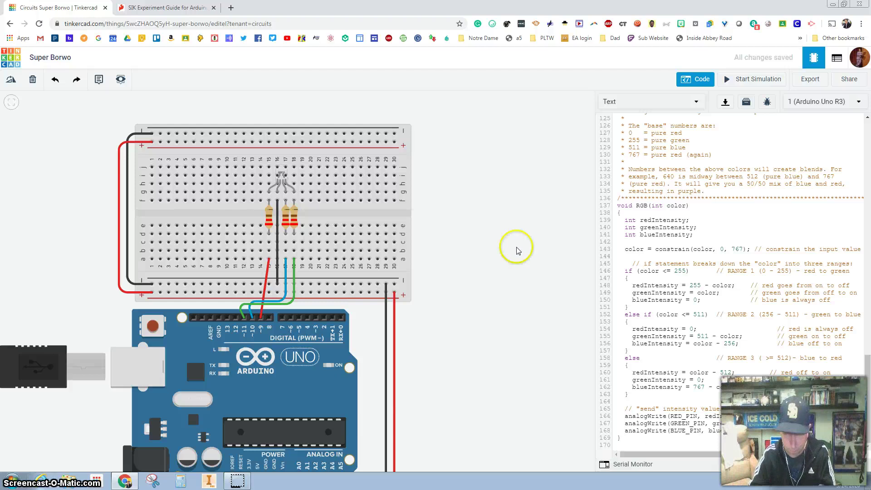
Change the code editor to Blocks mode, confirming the text code will be discarded.
left_click(662, 103)
left_click(622, 121)
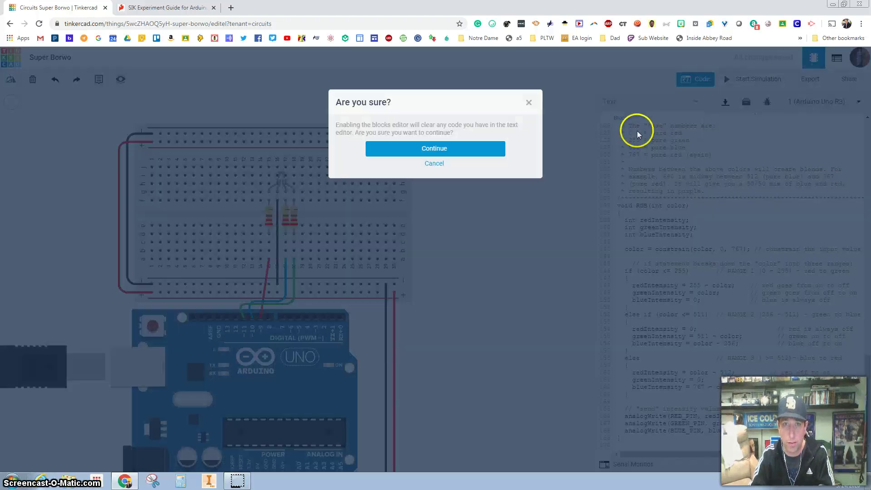
left_click(435, 149)
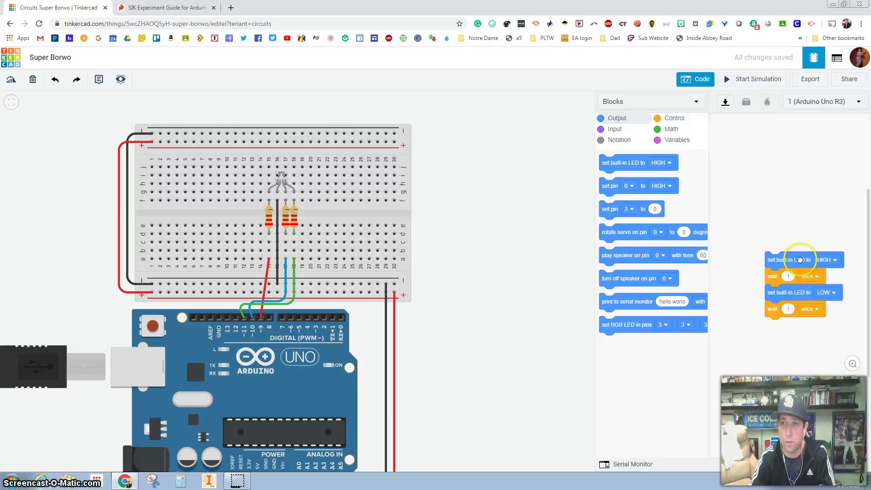
scroll(704, 261, "down", 5)
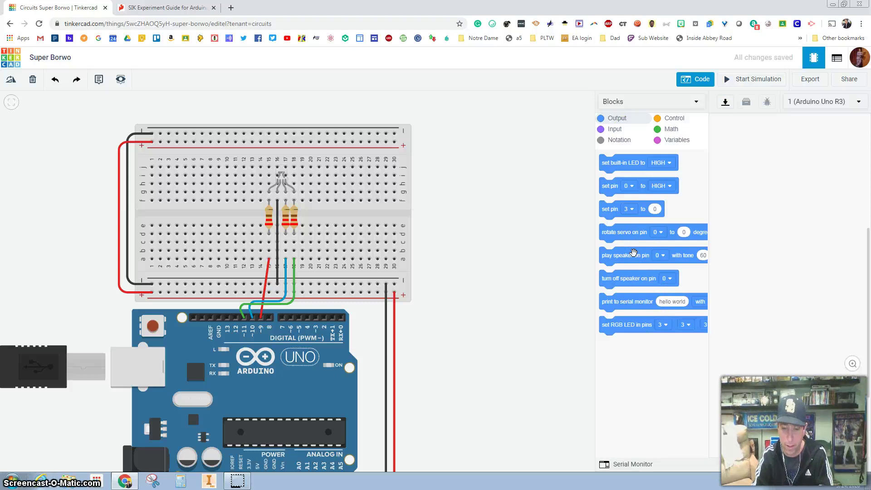
Add a repeat loop set to 5 times.
left_click(672, 117)
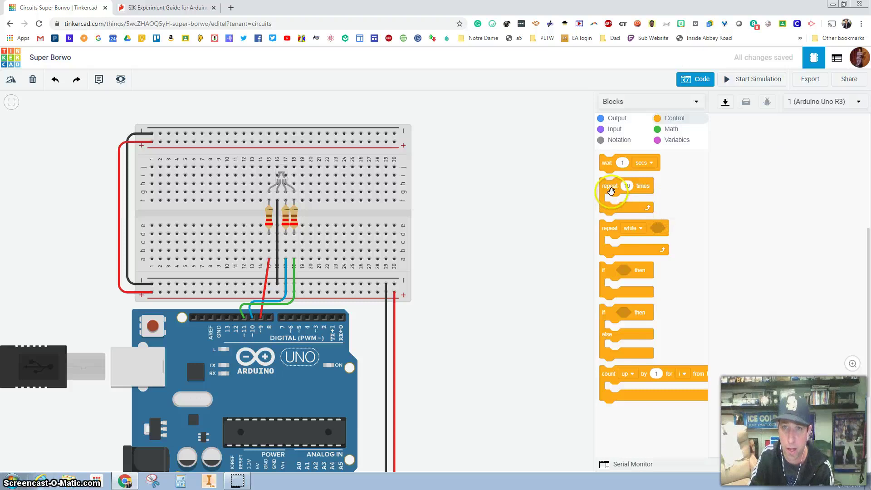
left_click_drag(611, 190, 738, 179)
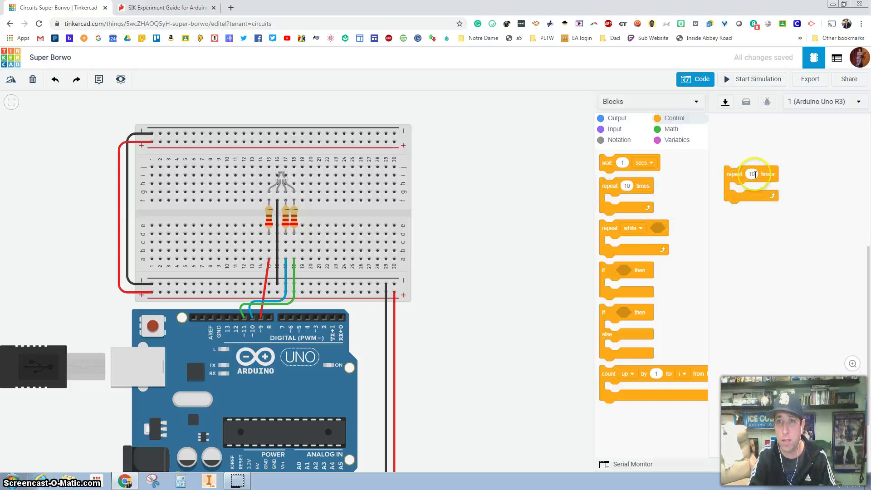
left_click(743, 237)
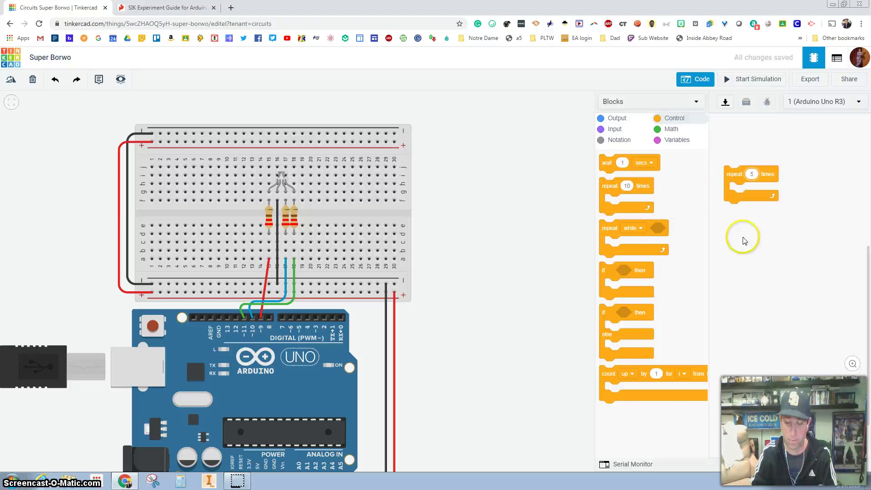
Put a set RGB LED block in the loop using pins 9, 10 and 11.
left_click(602, 119)
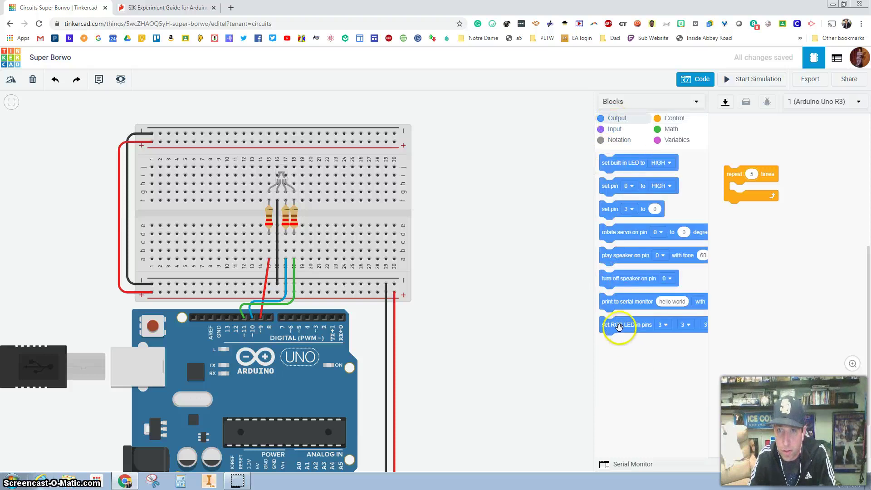
left_click_drag(619, 332, 734, 225)
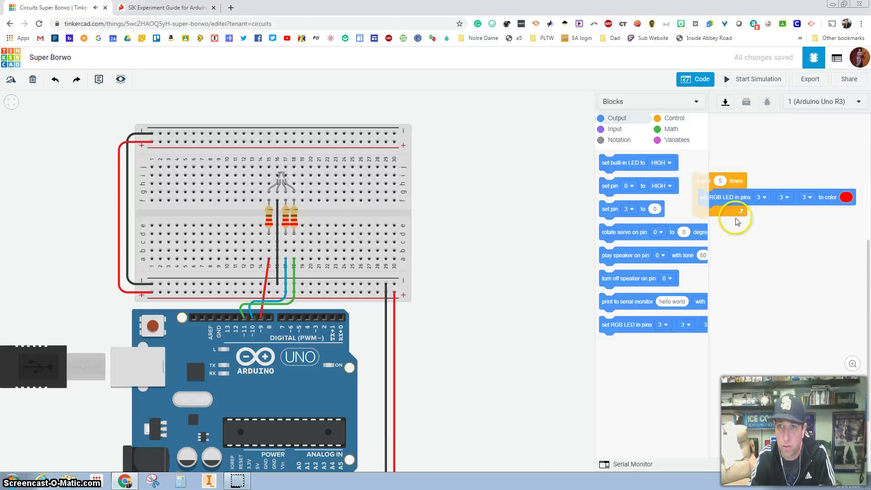
left_click(762, 197)
left_click(757, 250)
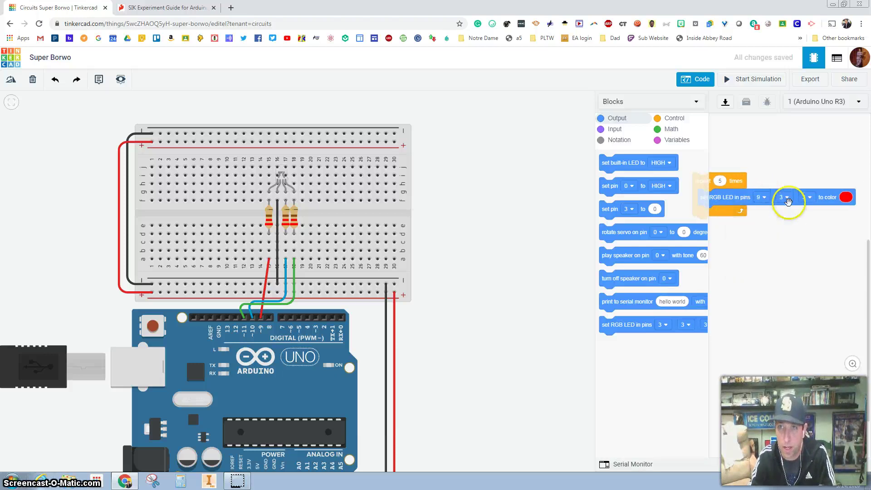
left_click(785, 197)
left_click(785, 261)
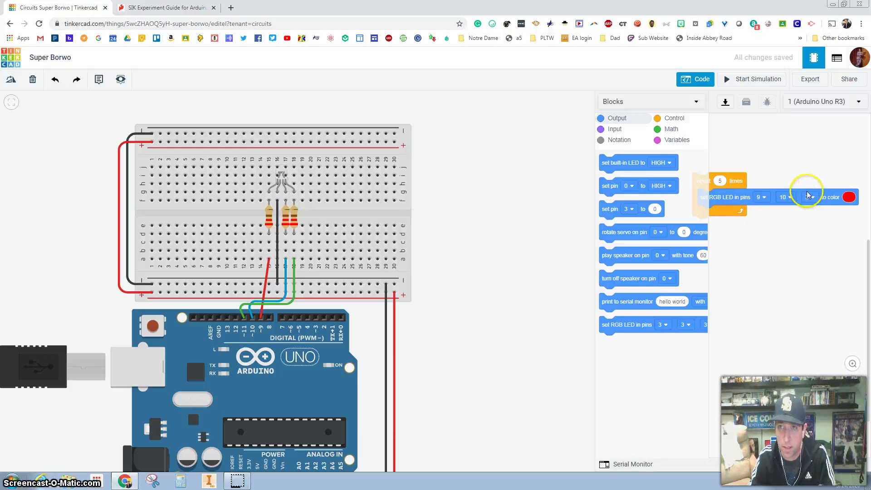
left_click(809, 197)
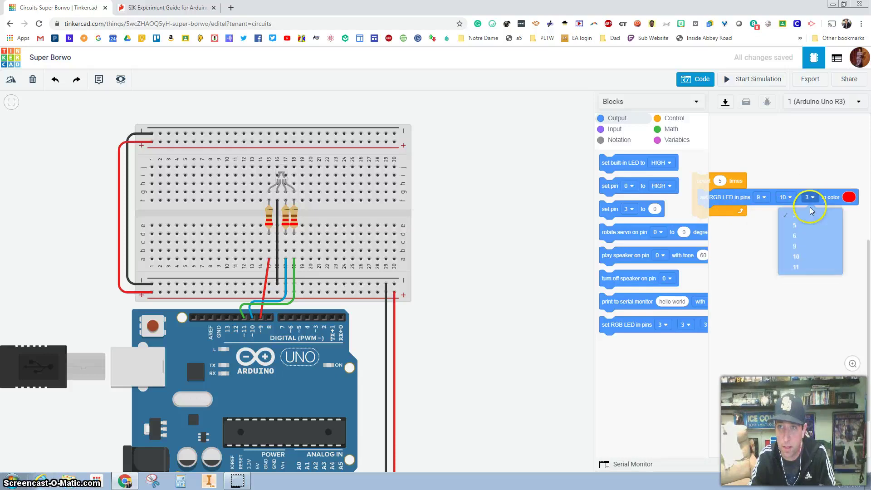
left_click(801, 270)
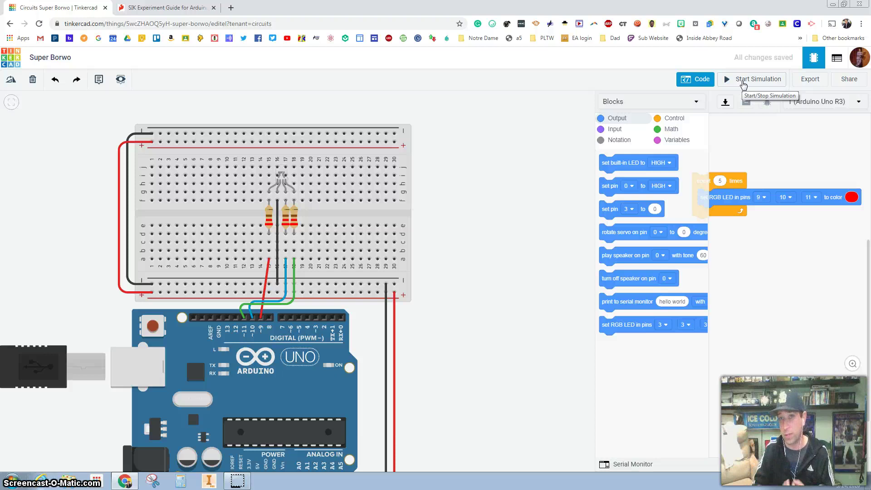
Run the simulation to confirm the LED lights red, then stop it.
left_click(744, 84)
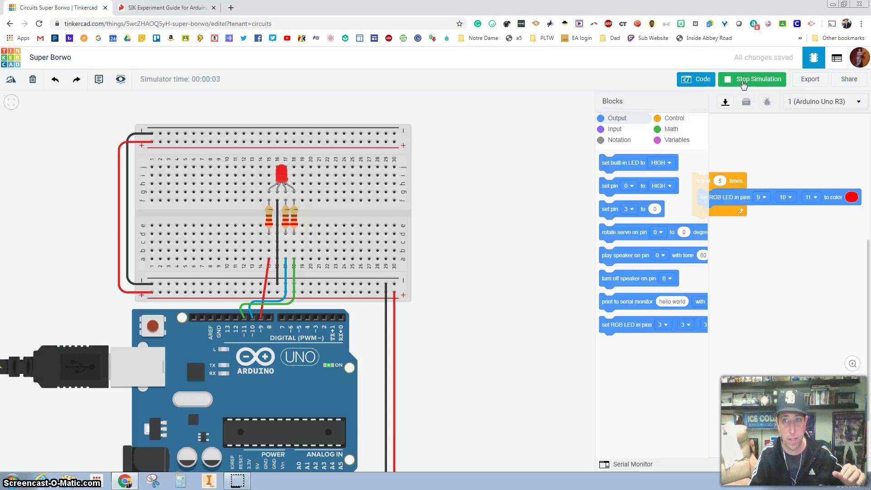
left_click(723, 85)
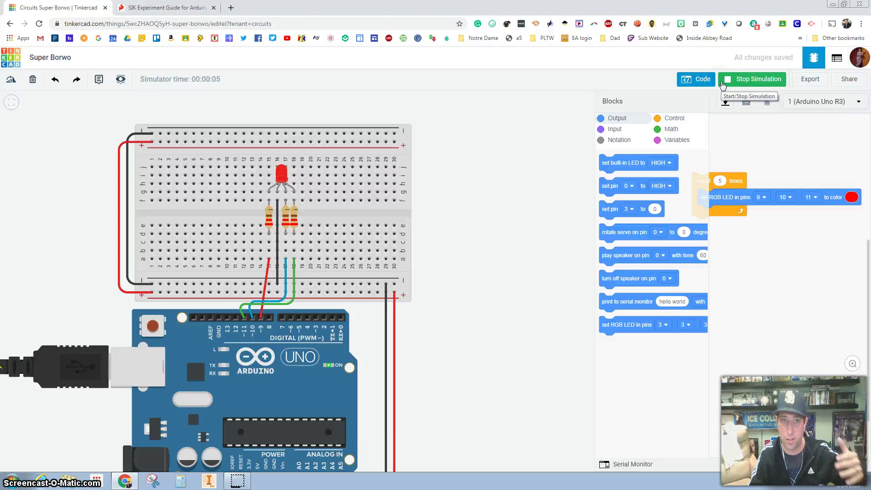
left_click(723, 85)
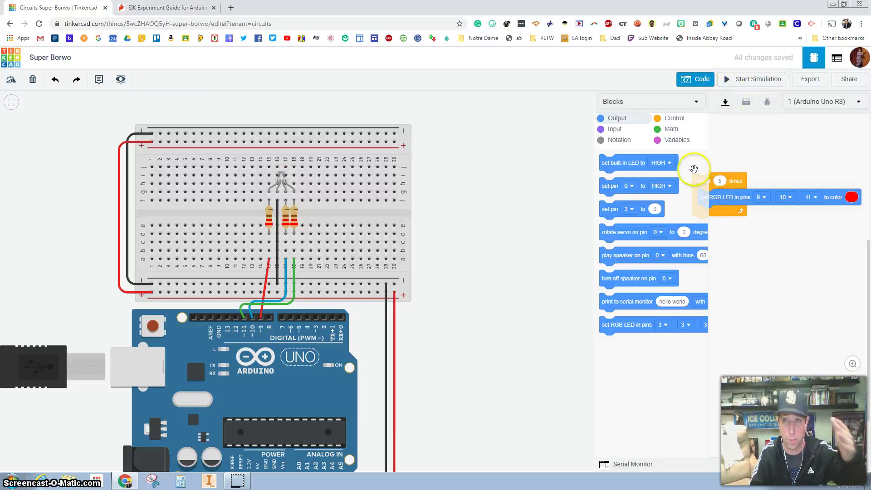
Add a wait 3 secs block after the red RGB LED step.
left_click(672, 118)
left_click_drag(606, 162, 708, 213)
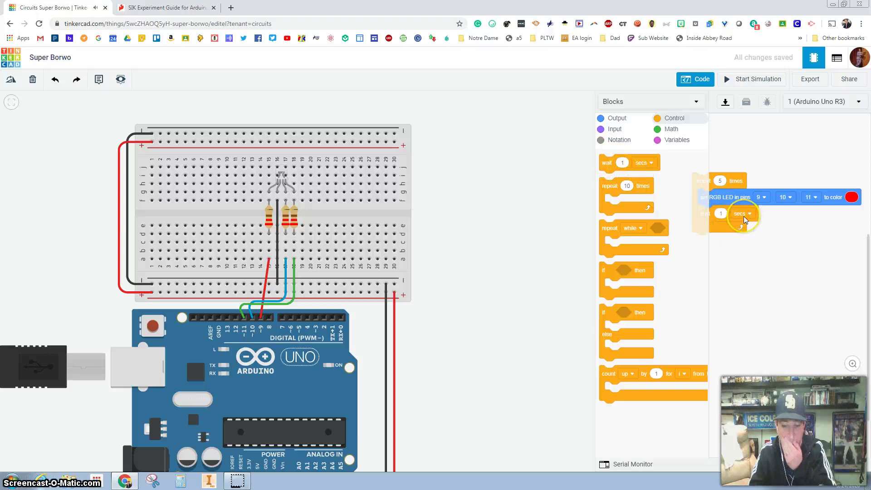
left_click(726, 214)
type("3")
left_click(742, 262)
Duplicate the first RGB LED step and its wait, attaching the copy below.
right_click(719, 193)
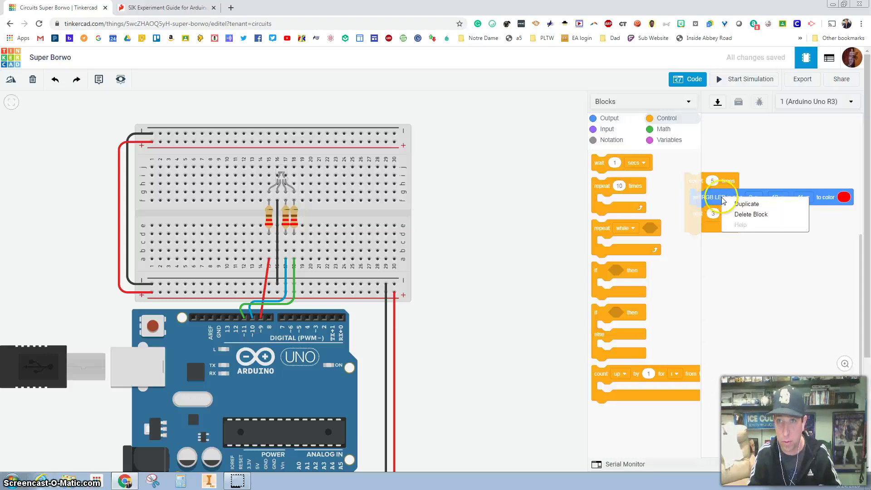
left_click(777, 263)
left_click_drag(776, 262, 711, 226)
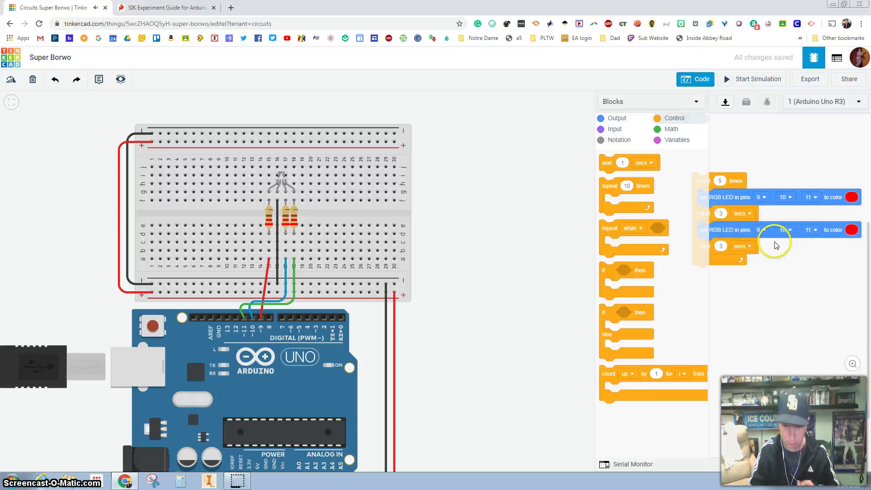
Set the copied LED step's pins to 11, 9 and 10.
left_click(763, 230)
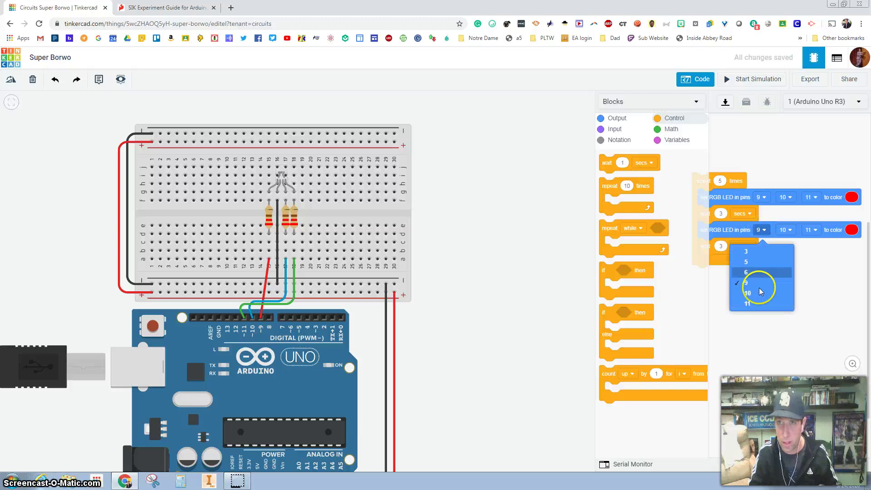
left_click(755, 303)
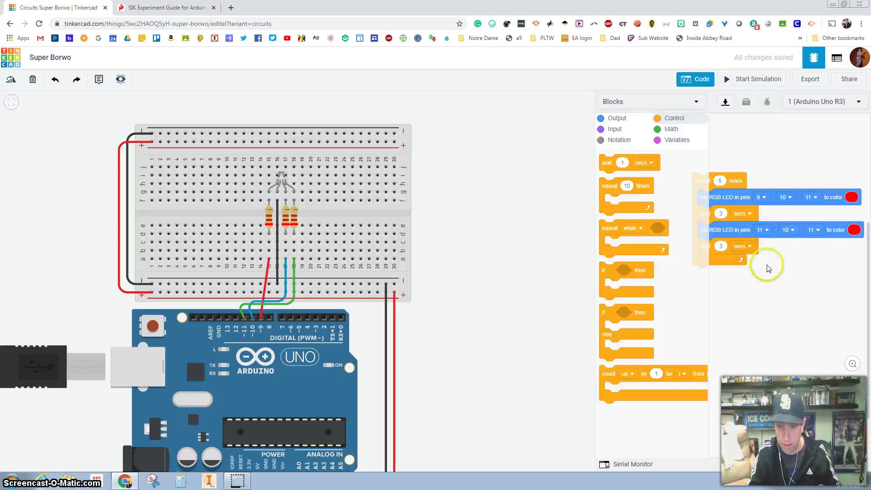
left_click(786, 230)
left_click(784, 280)
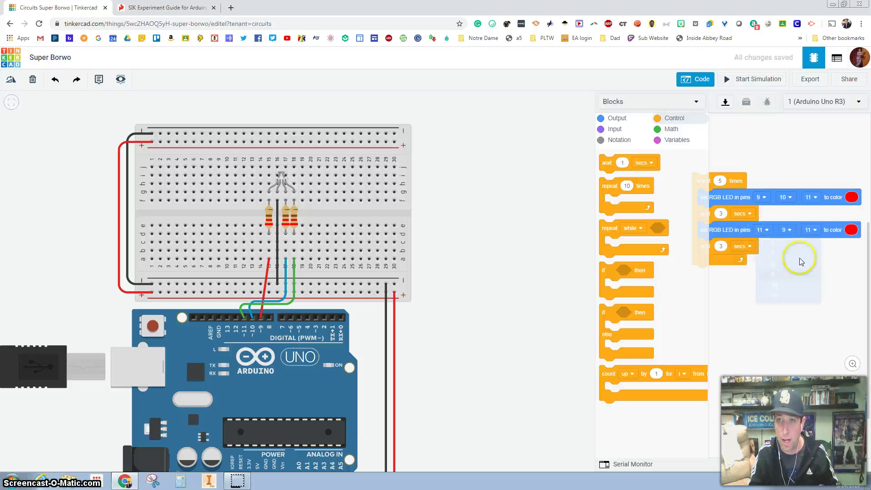
left_click(813, 233)
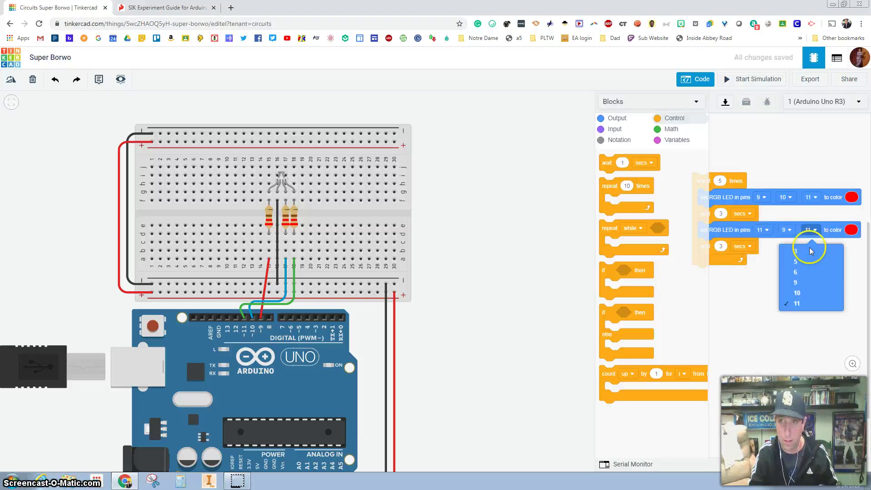
left_click(800, 293)
Make the second LED step yellow and its wait 2 seconds.
left_click(847, 231)
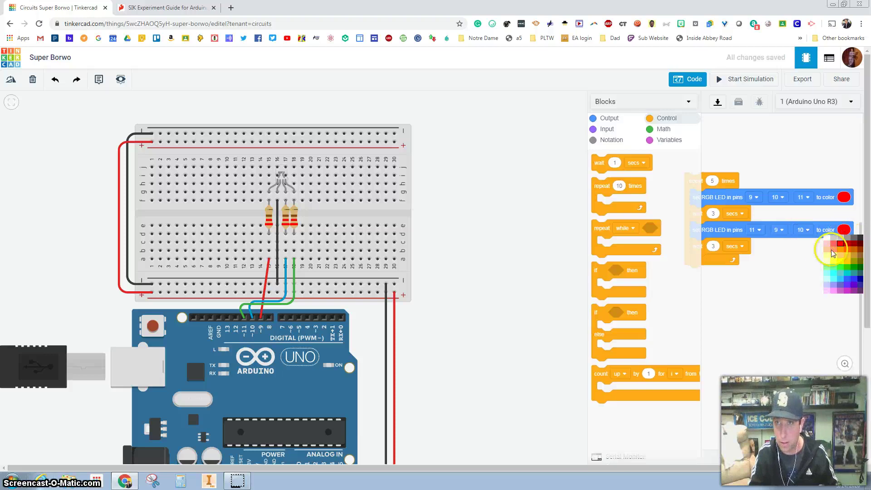
left_click(840, 260)
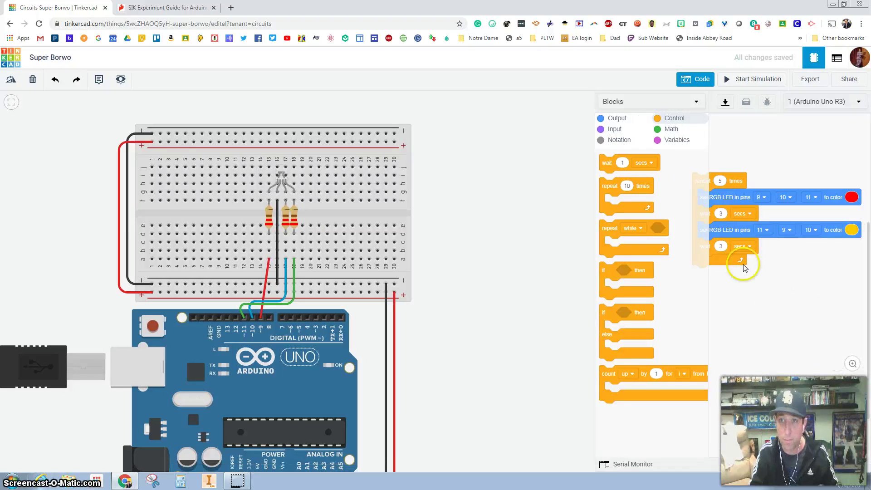
left_click(722, 246)
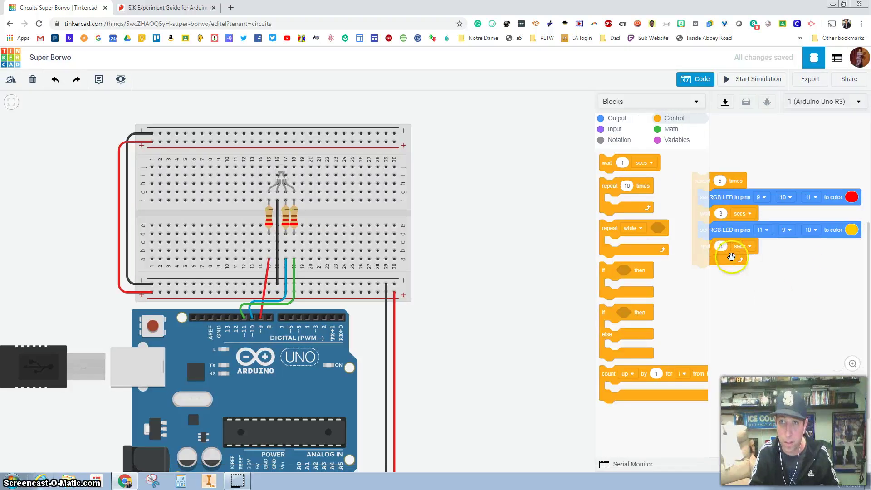
left_click(744, 278)
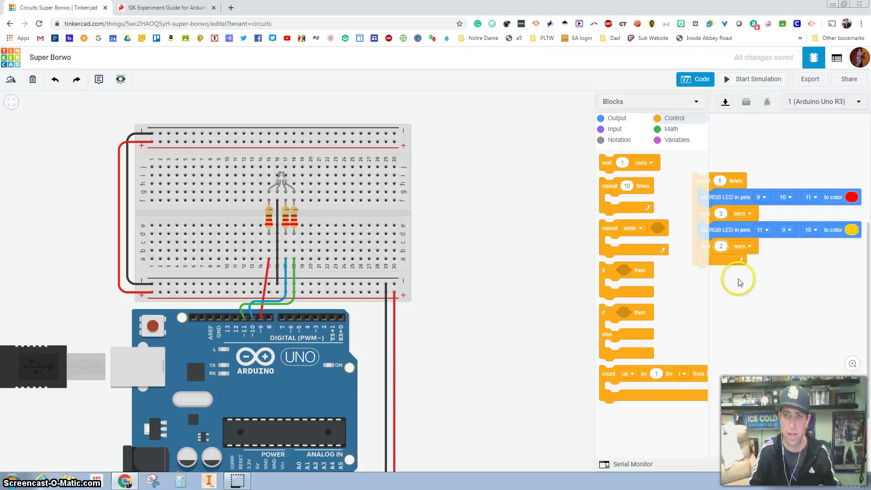
left_click(741, 82)
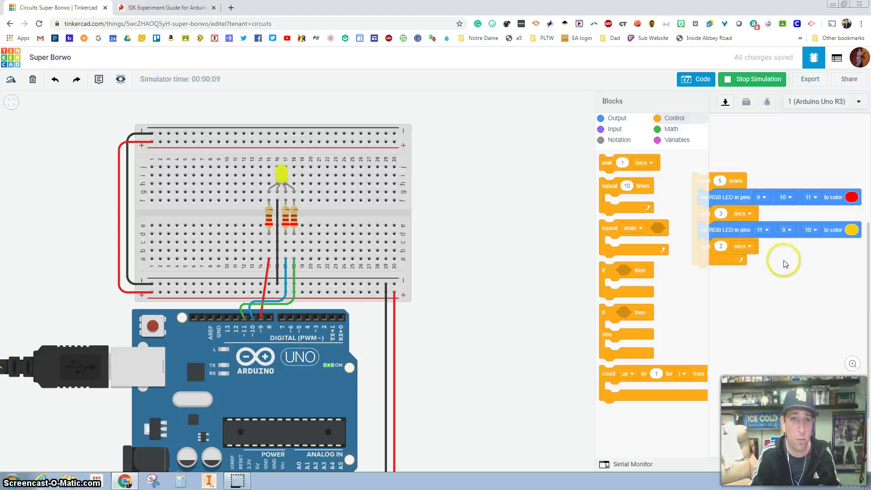
left_click(743, 80)
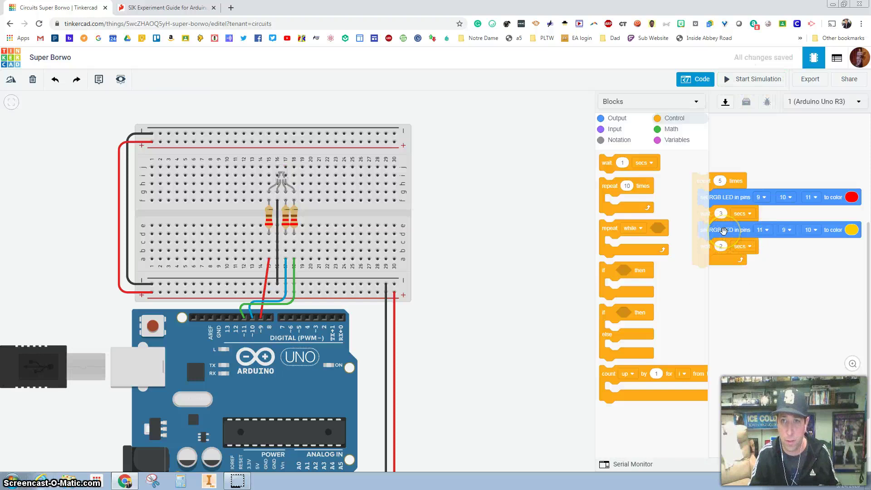
Add a third set RGB LED block and a wait block inside the repeat loop.
left_click(608, 118)
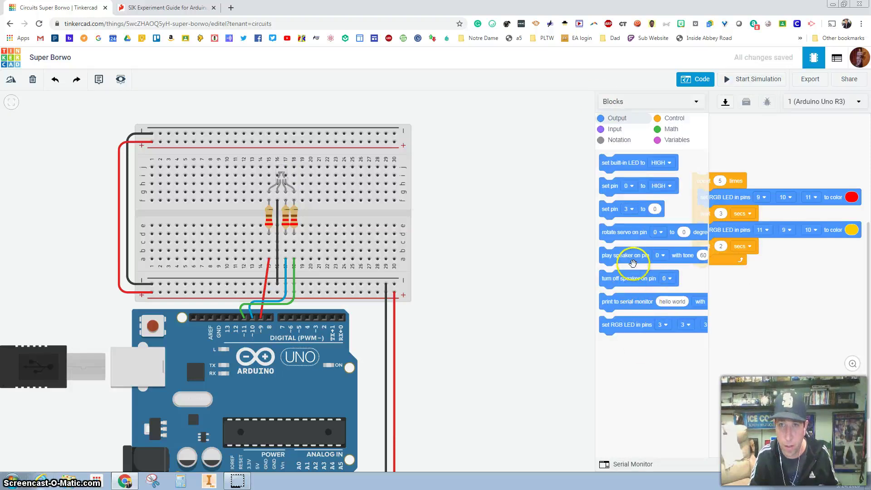
left_click_drag(672, 323, 730, 262)
left_click(671, 119)
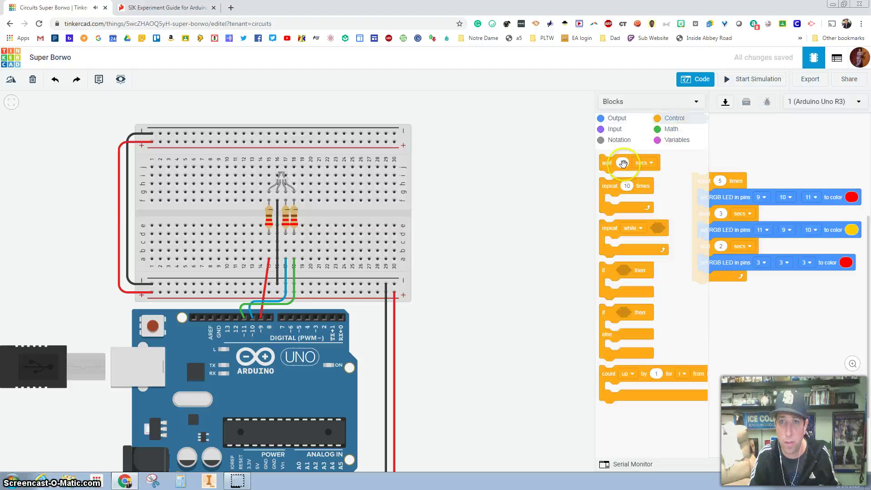
left_click_drag(608, 164, 724, 278)
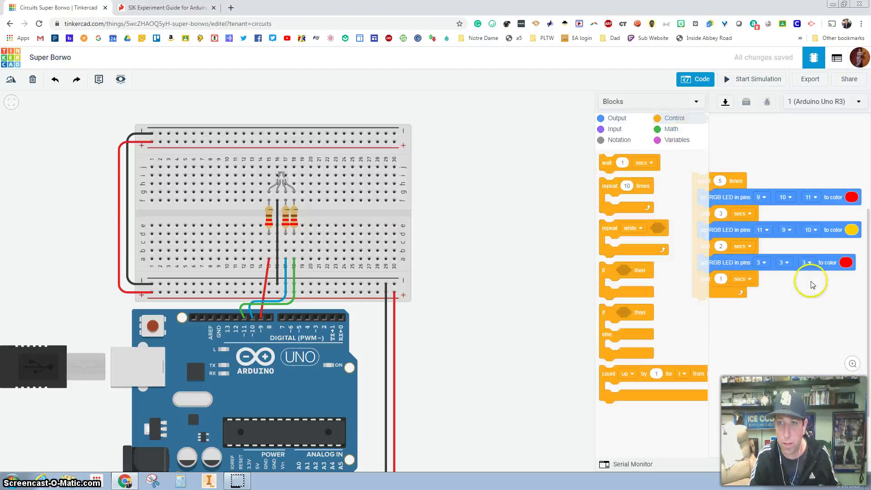
Set the third LED step's pins to 10, 11 and 9.
left_click(767, 263)
left_click(756, 328)
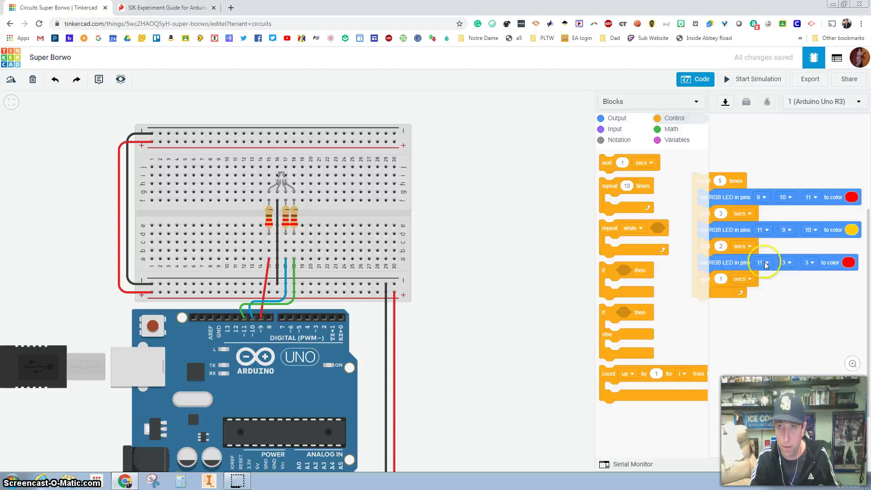
left_click(766, 263)
left_click(756, 316)
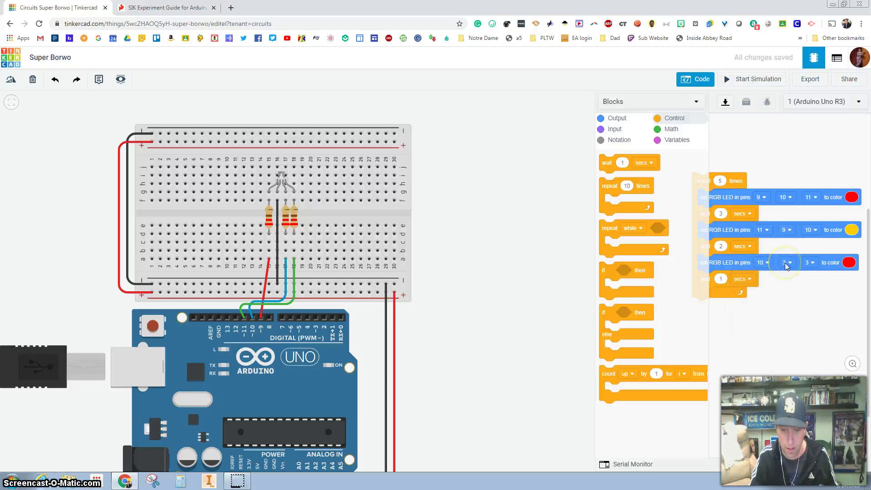
left_click(786, 263)
left_click(774, 329)
left_click(812, 264)
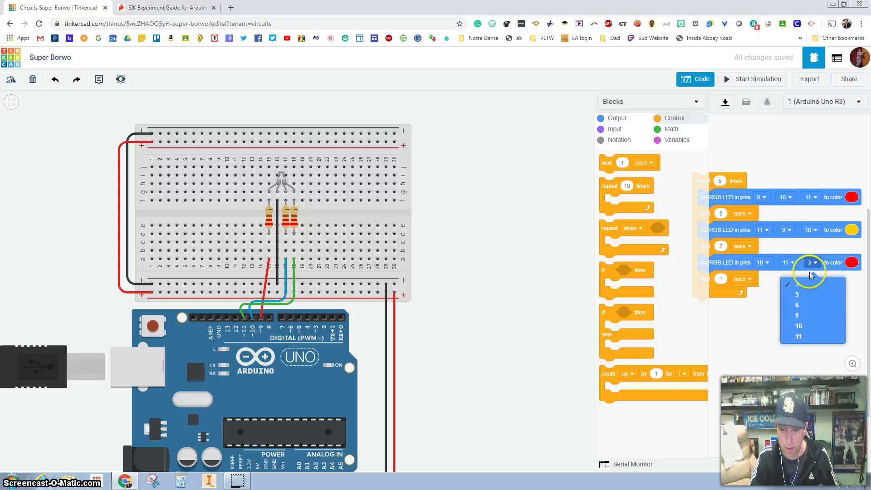
left_click(801, 305)
Make the third LED step green and set its wait to 4 seconds.
left_click(851, 262)
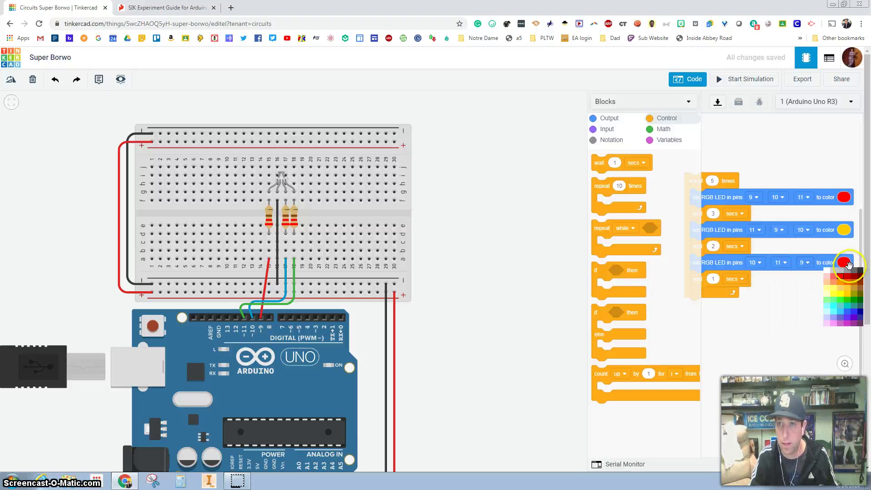
left_click(856, 302)
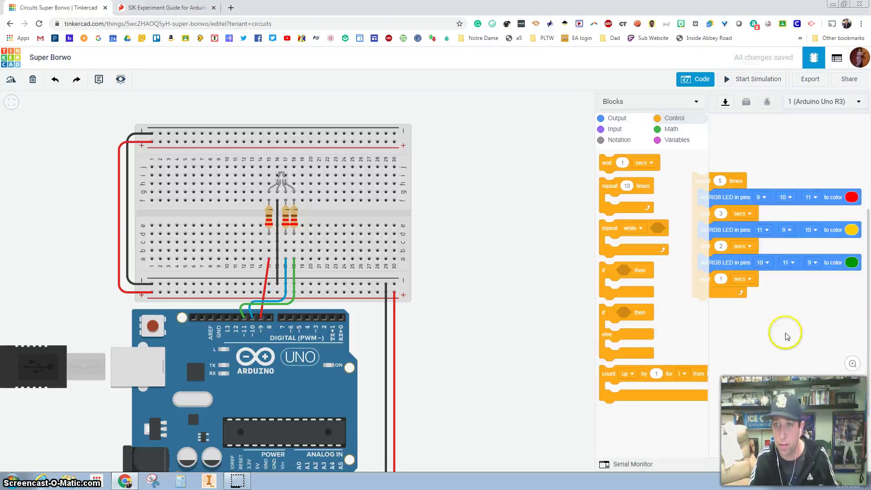
left_click(722, 279)
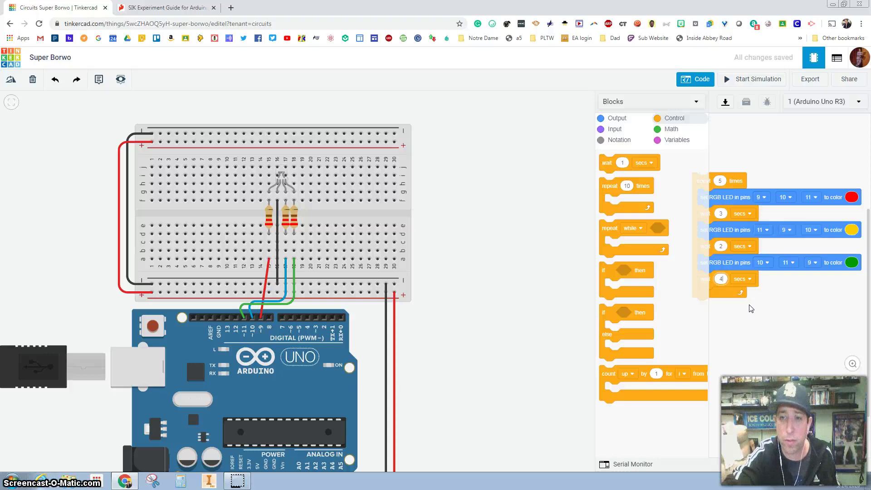
left_click(759, 319)
left_click(704, 82)
left_click(742, 81)
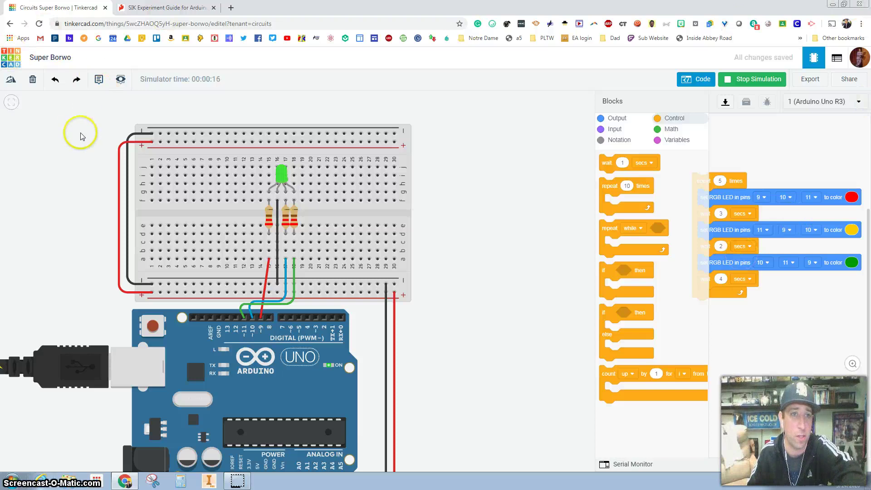
left_click(758, 79)
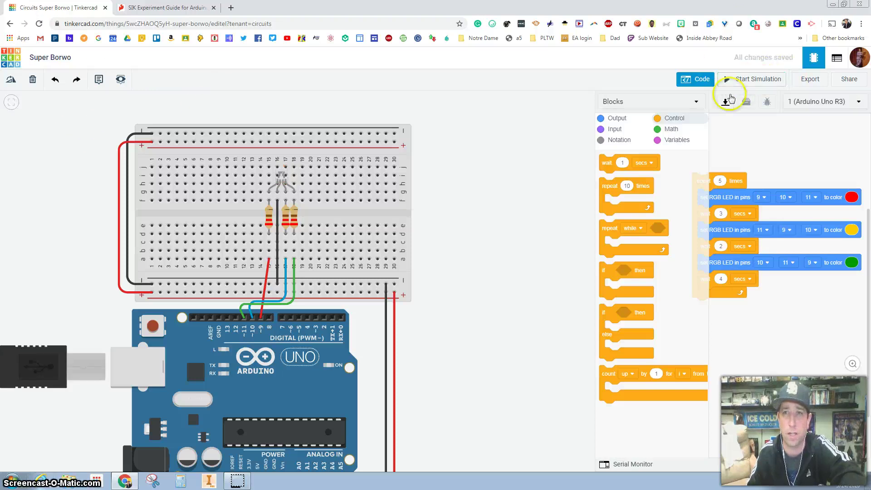
Place a note at the top-left of the canvas and replace its text with the author's name.
left_click(98, 80)
left_click(64, 139)
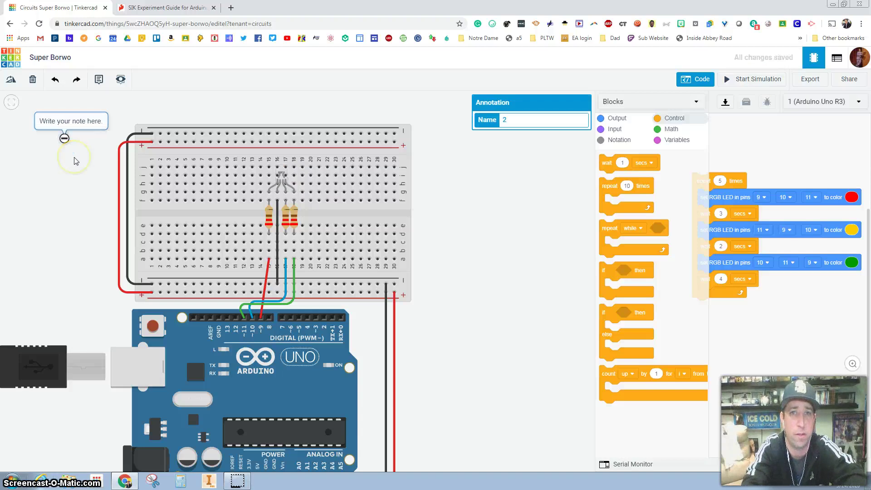
double_click(59, 122)
type("Mr. Ponder")
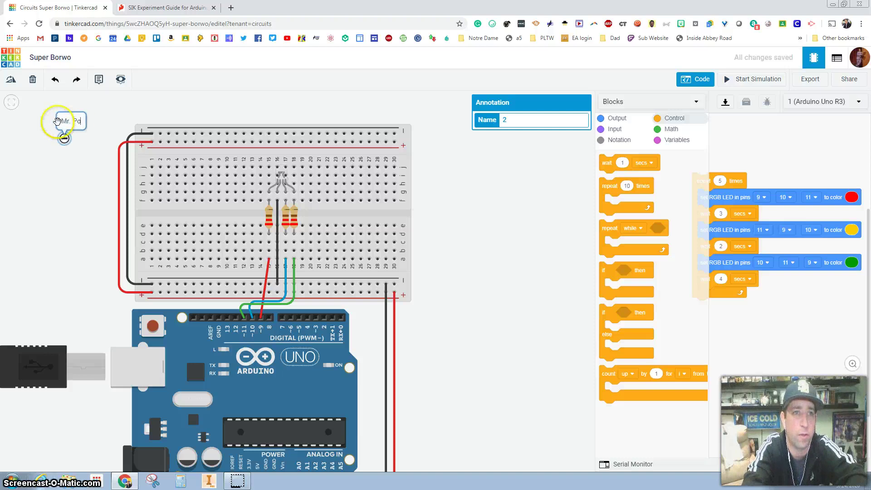
left_click(69, 180)
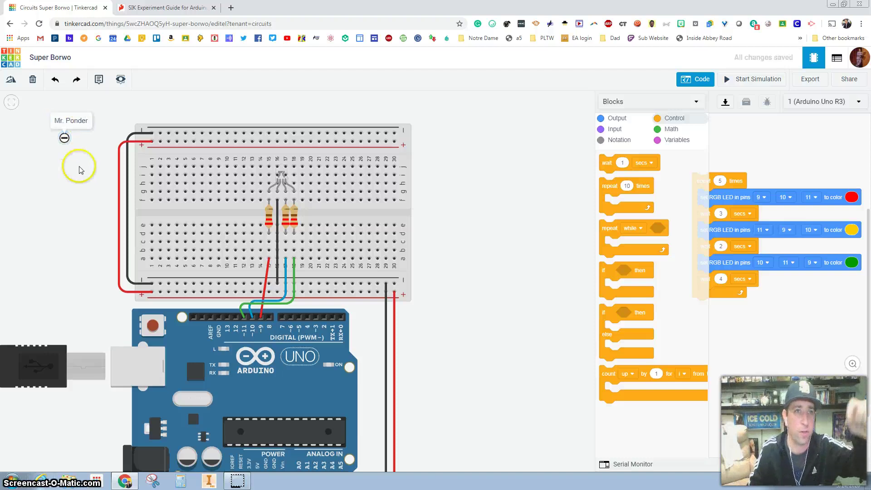
Change the project title from 'Super Borwo' to 'Traffic Light with RGB'.
left_click(66, 58)
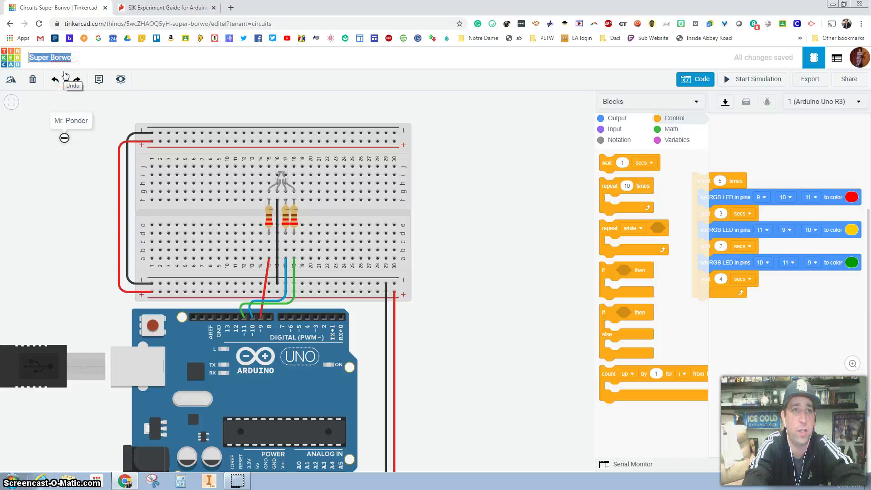
type("Traffic L")
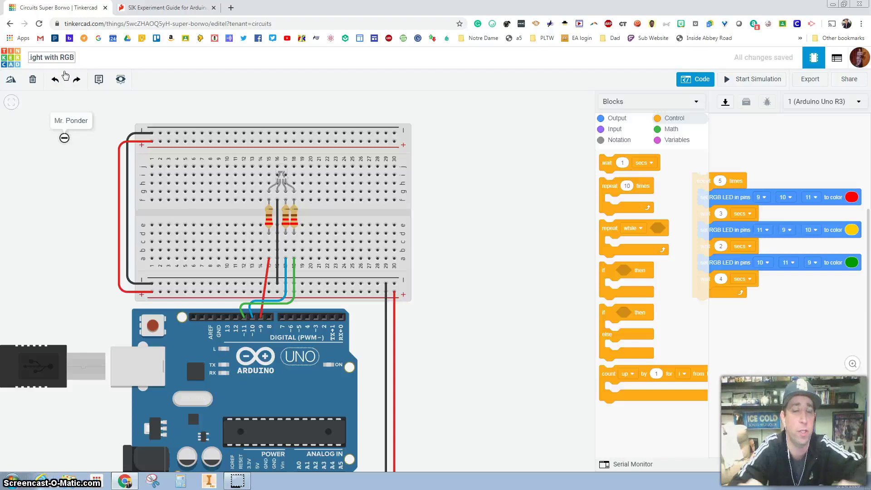
type("ight with RGB")
left_click(64, 196)
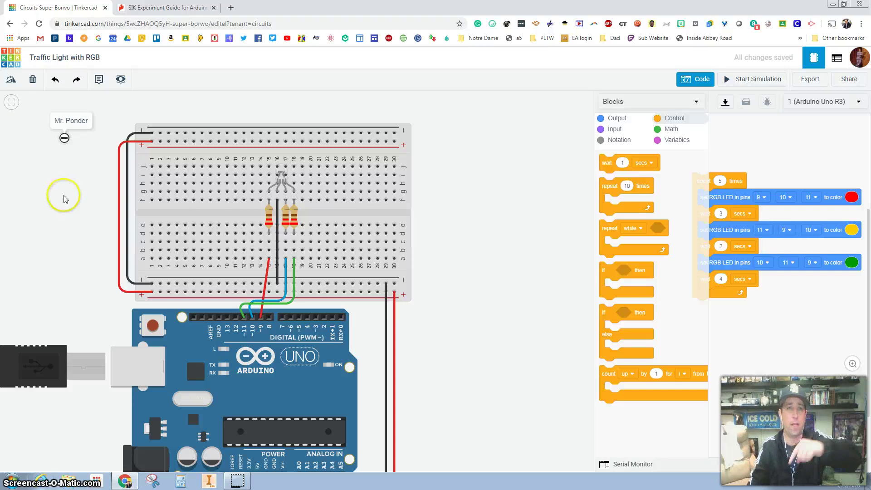